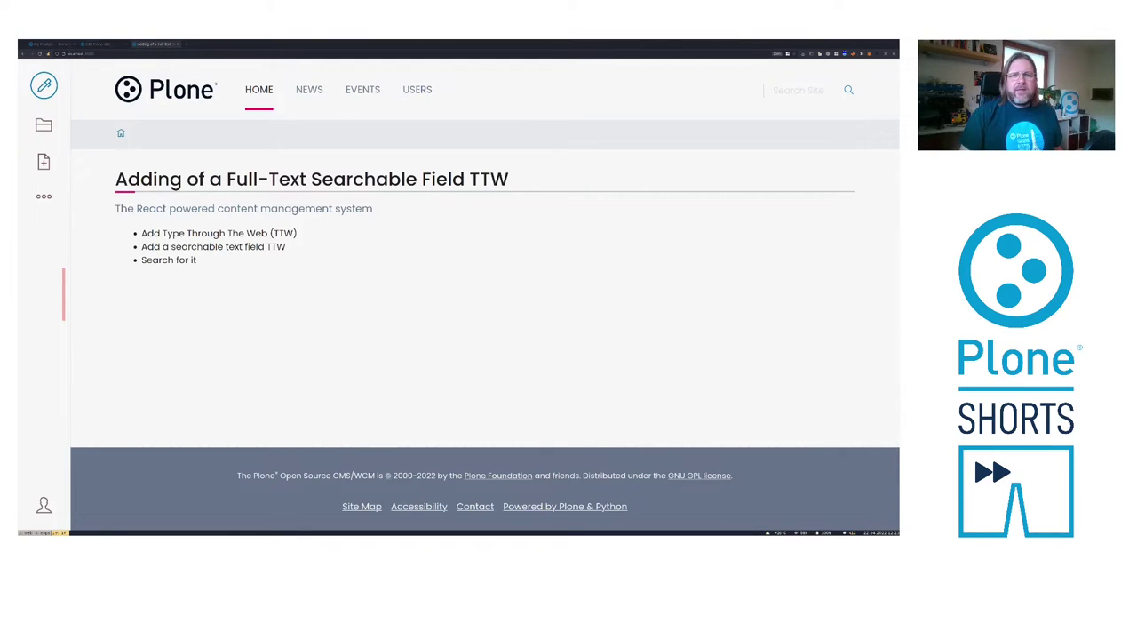
Zoom the page out and go through Site Setup to Dexterity Content Types
{"action": "key", "text": "ctrl+minus"}
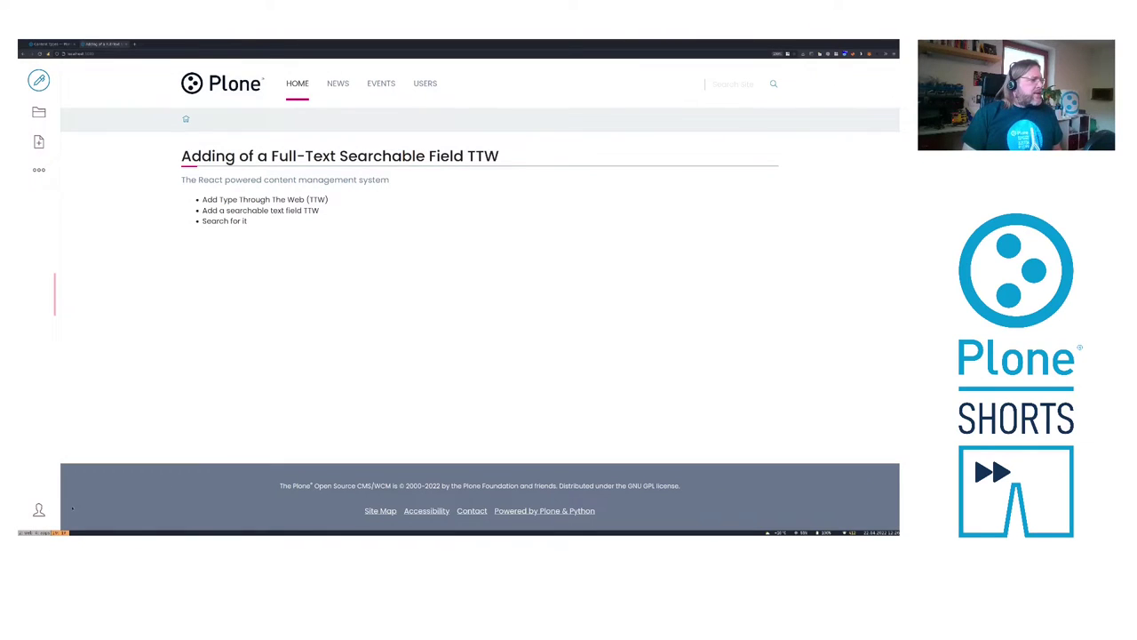
{"action": "left_click", "coordinate": [38, 510]}
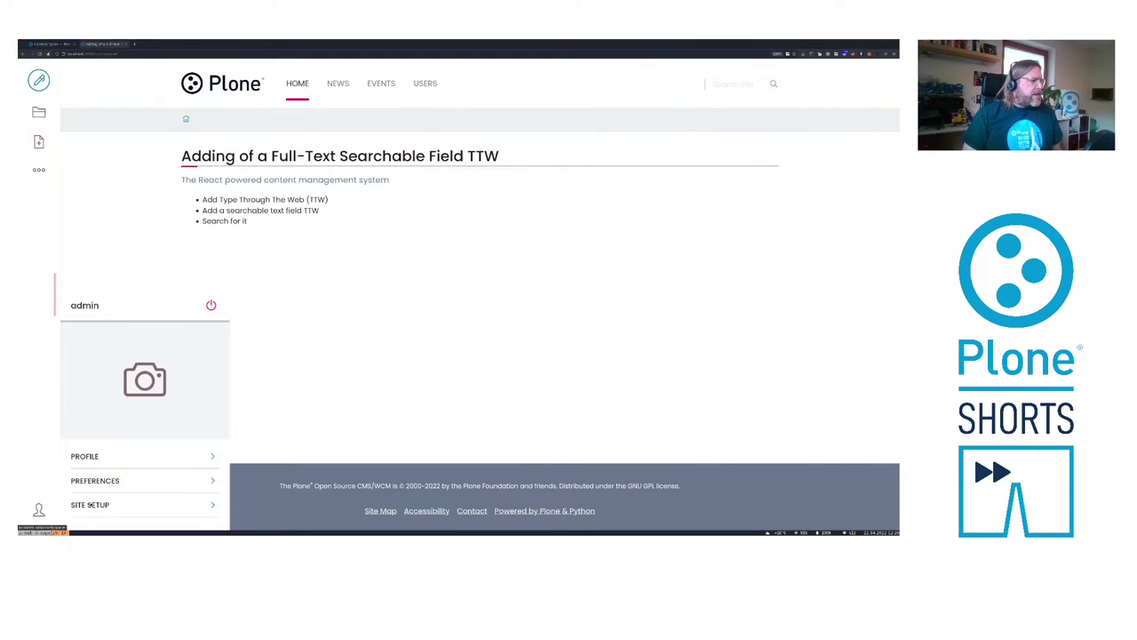
{"action": "left_click", "coordinate": [107, 507]}
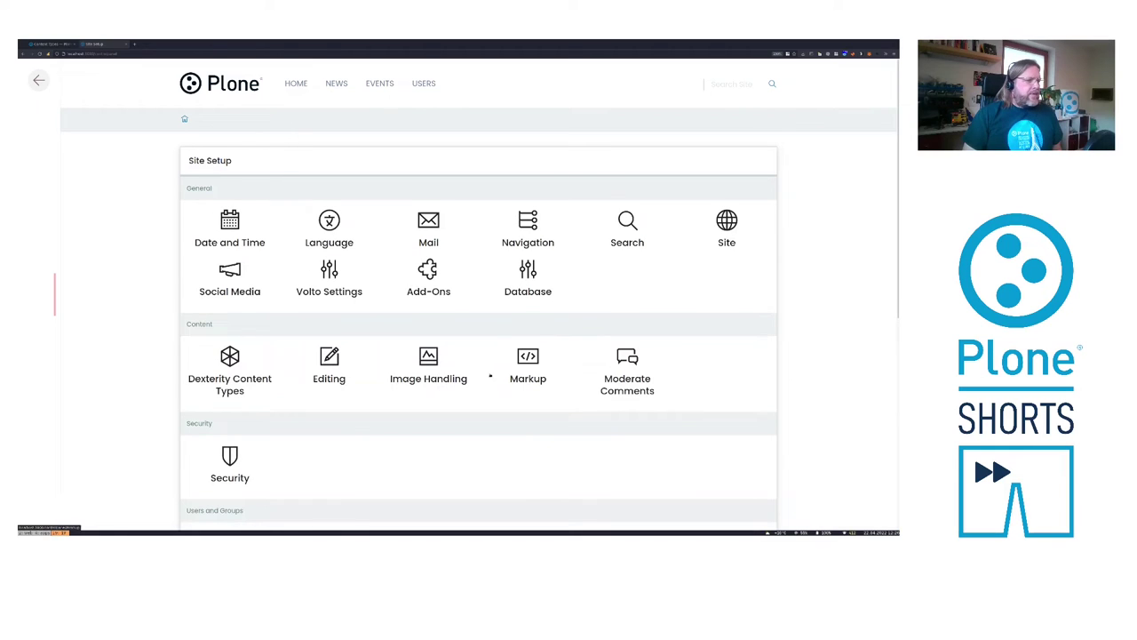
{"action": "left_click", "coordinate": [228, 362]}
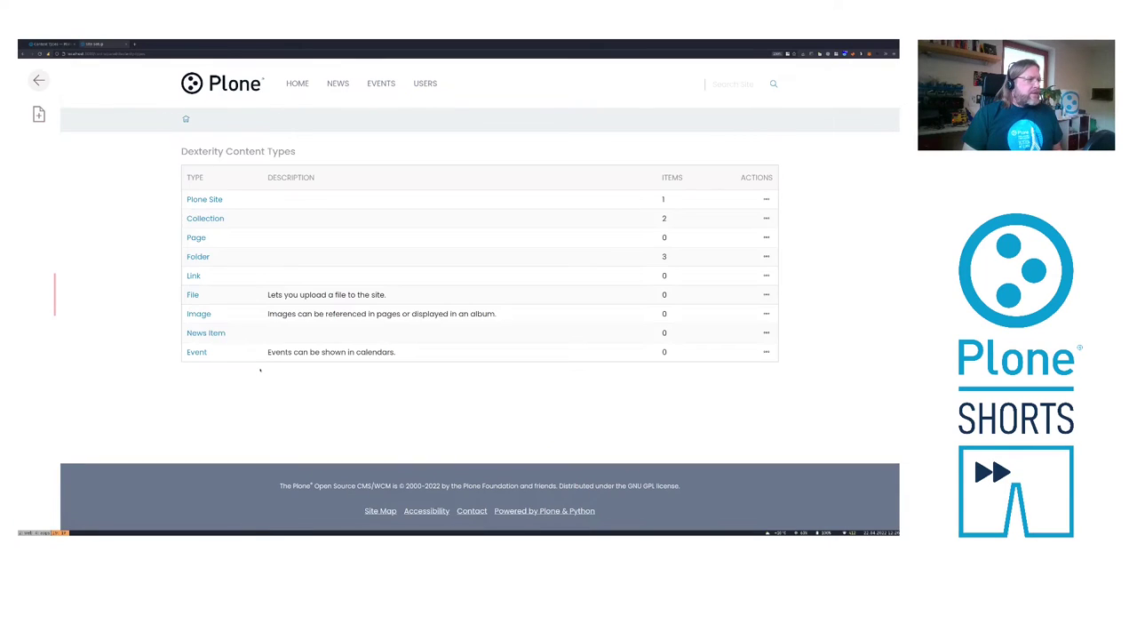
Add a new content type titled 'Product'
{"action": "left_click", "coordinate": [37, 114]}
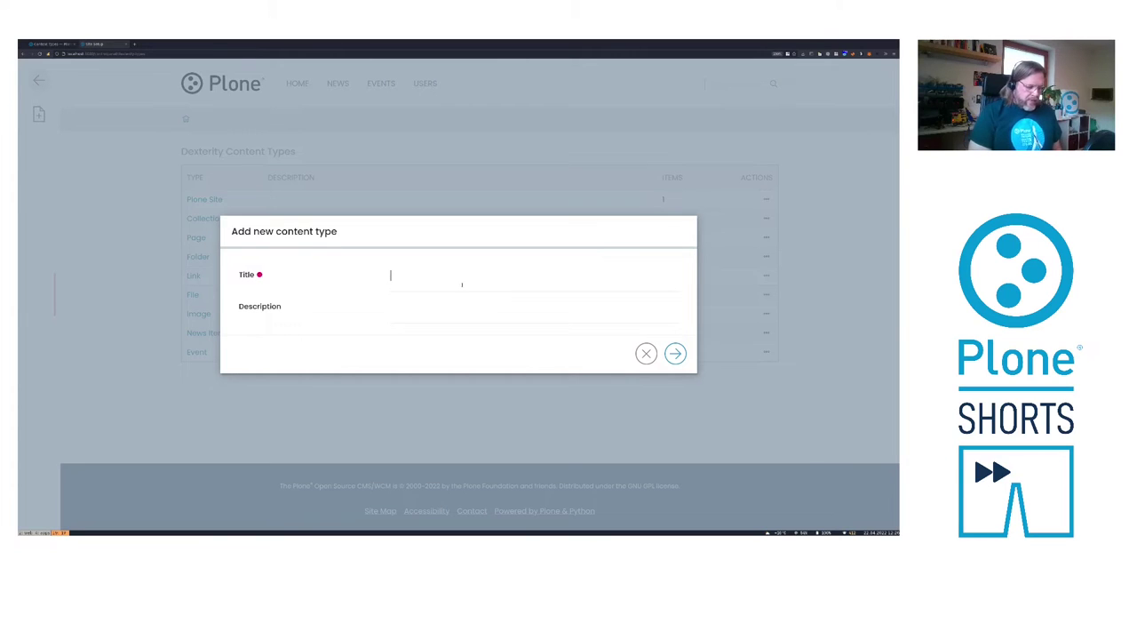
{"action": "type", "text": "Product"}
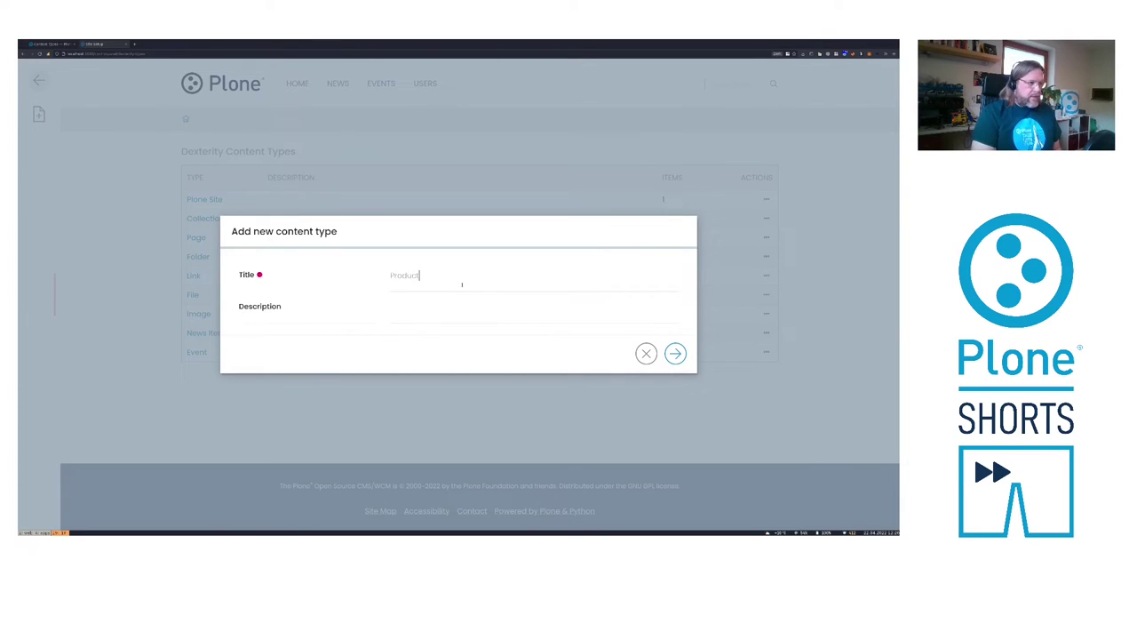
{"action": "left_click", "coordinate": [675, 353]}
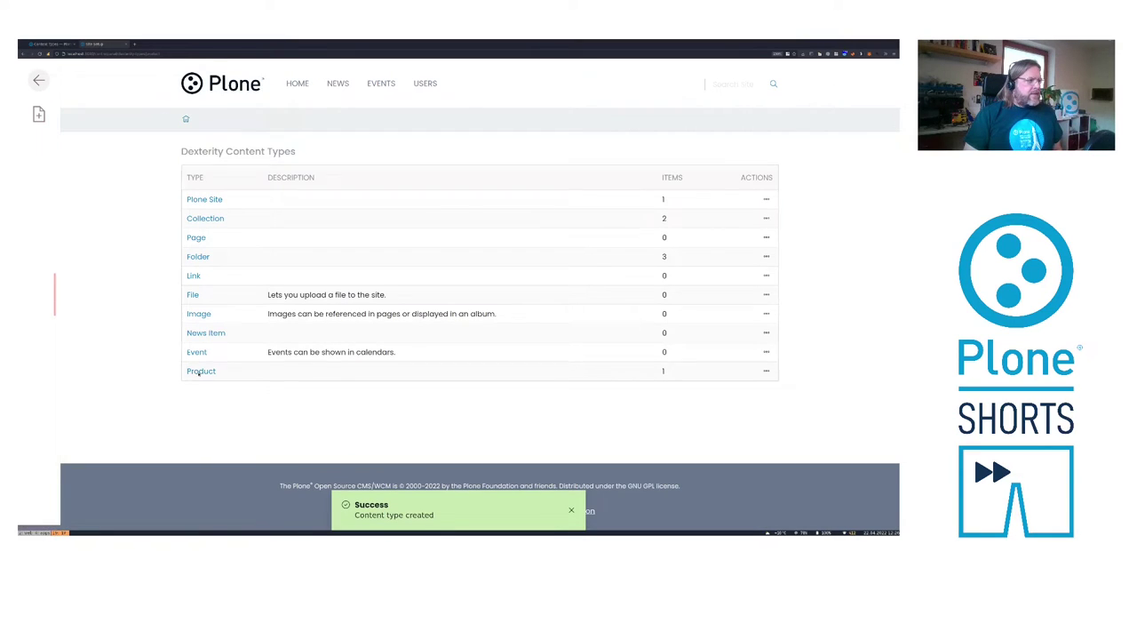
Turn on Full-Text Indexing in the Product type's behaviors
{"action": "left_click", "coordinate": [199, 371]}
{"action": "left_click", "coordinate": [255, 181]}
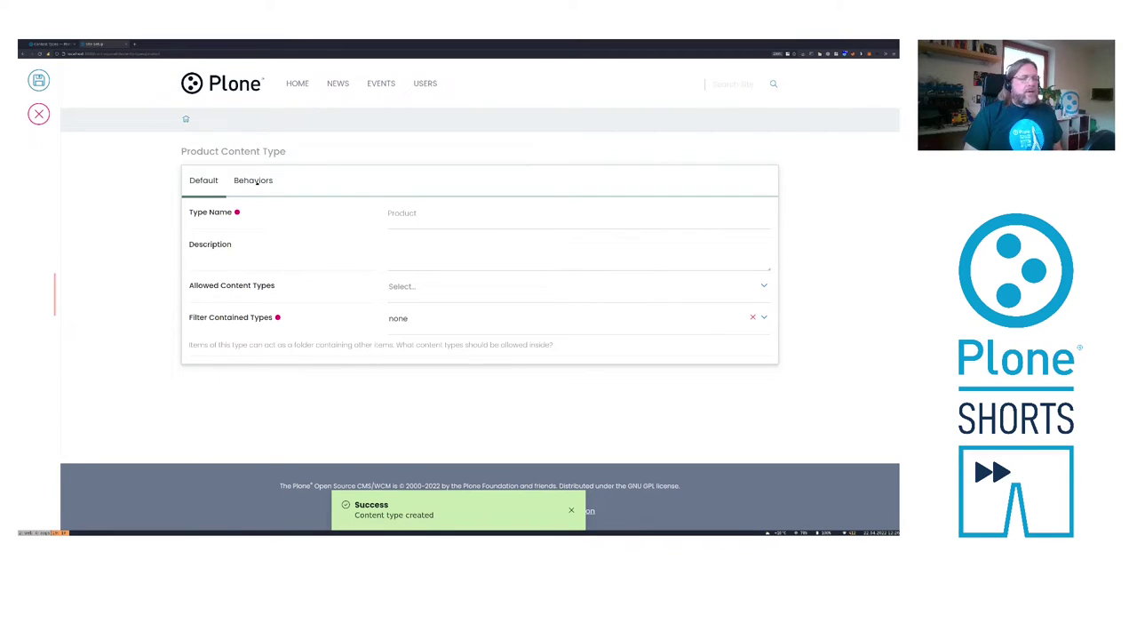
{"action": "left_click", "coordinate": [256, 180]}
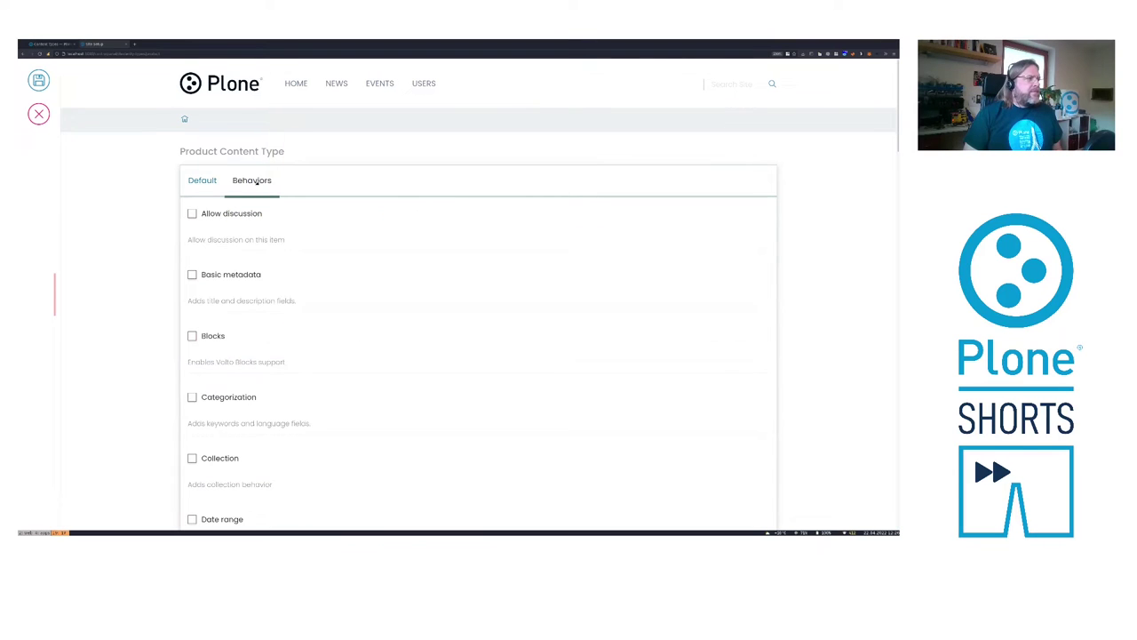
{"action": "scroll", "coordinate": [314, 273], "scroll_direction": "down", "scroll_amount": 3}
{"action": "scroll", "coordinate": [324, 289], "scroll_direction": "down", "scroll_amount": 3}
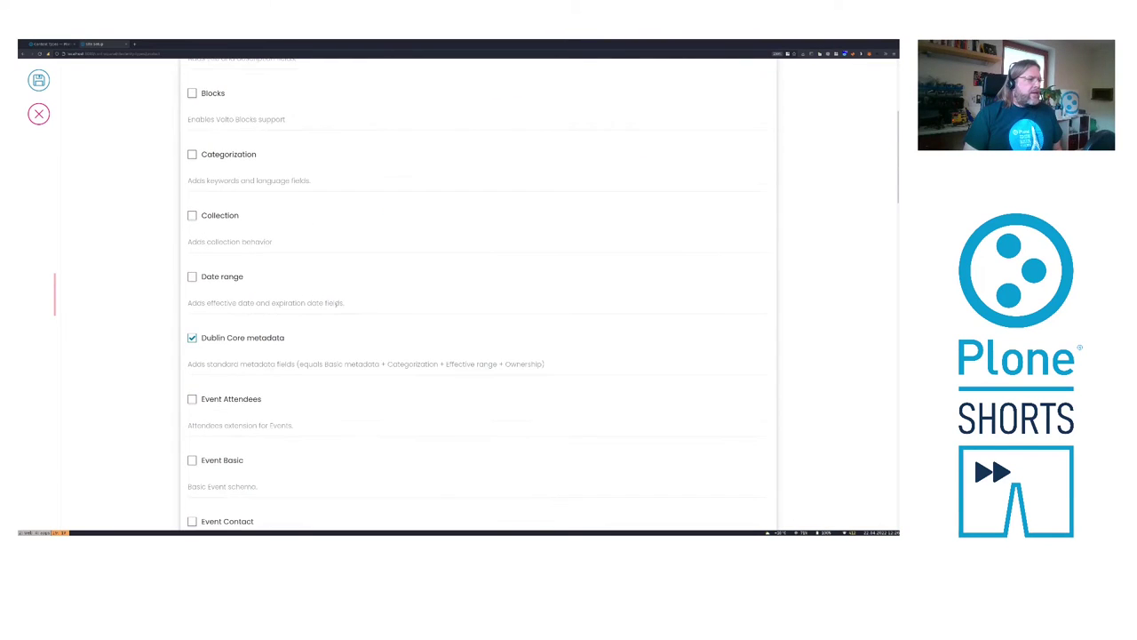
{"action": "scroll", "coordinate": [336, 305], "scroll_direction": "down", "scroll_amount": 2}
{"action": "scroll", "coordinate": [336, 306], "scroll_direction": "down", "scroll_amount": 4}
{"action": "scroll", "coordinate": [337, 319], "scroll_direction": "down", "scroll_amount": 5}
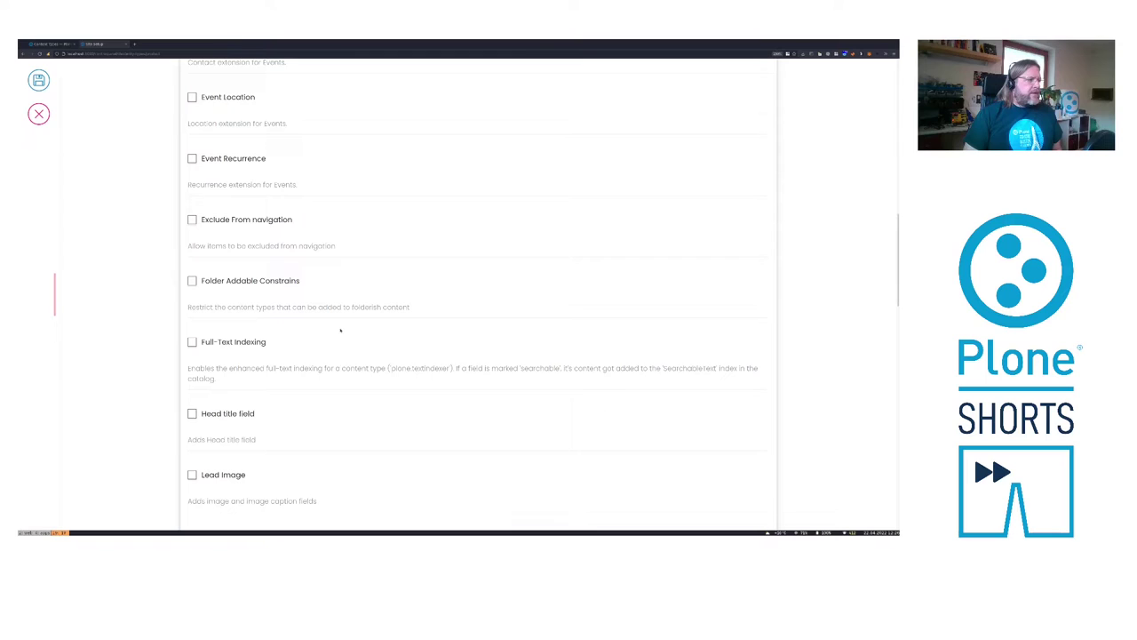
{"action": "left_click", "coordinate": [192, 342]}
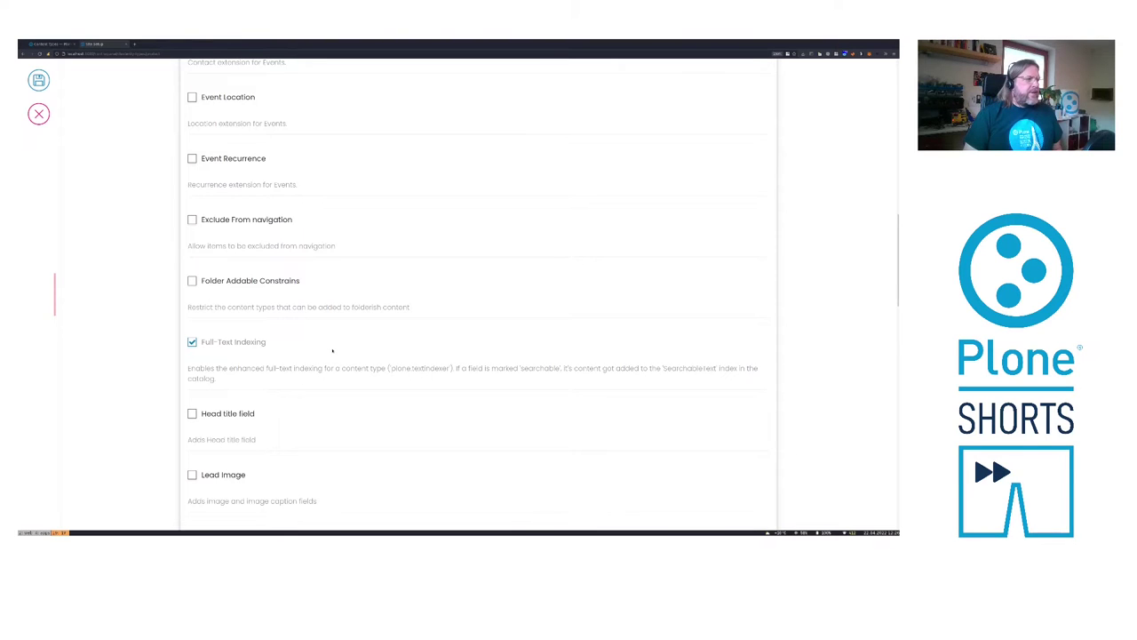
Save the Product type's behavior settings
{"action": "scroll", "coordinate": [332, 349], "scroll_direction": "down", "scroll_amount": 5}
{"action": "scroll", "coordinate": [332, 349], "scroll_direction": "down", "scroll_amount": 15}
{"action": "scroll", "coordinate": [330, 351], "scroll_direction": "down", "scroll_amount": 3}
{"action": "scroll", "coordinate": [329, 356], "scroll_direction": "up", "scroll_amount": 12}
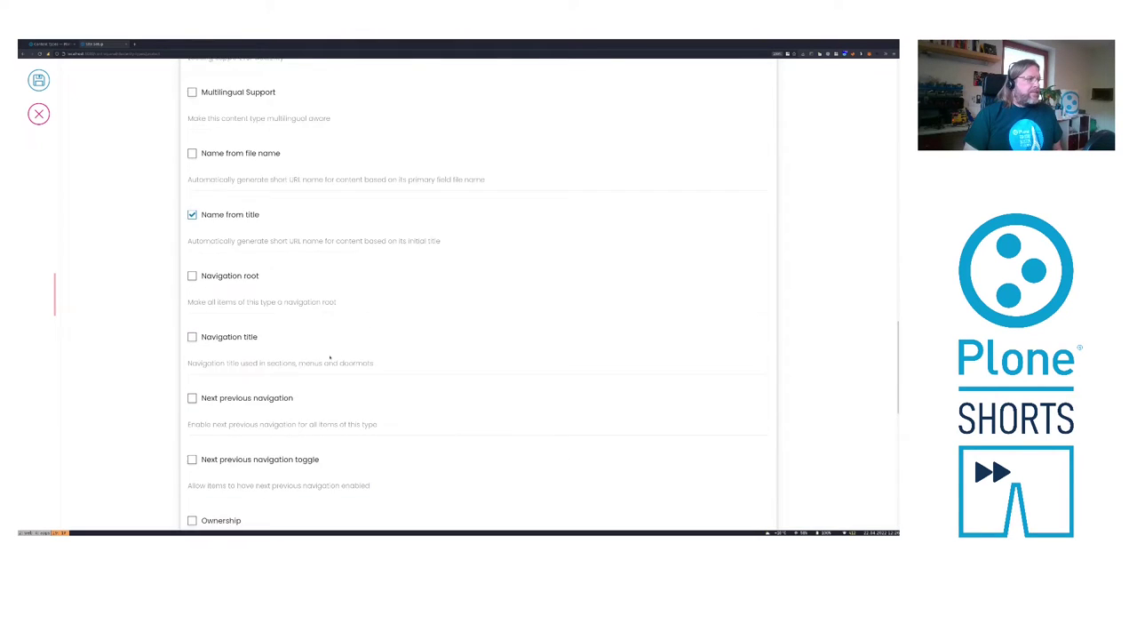
{"action": "scroll", "coordinate": [329, 357], "scroll_direction": "up", "scroll_amount": 10}
{"action": "scroll", "coordinate": [330, 357], "scroll_direction": "up", "scroll_amount": 5}
{"action": "left_click", "coordinate": [38, 80]}
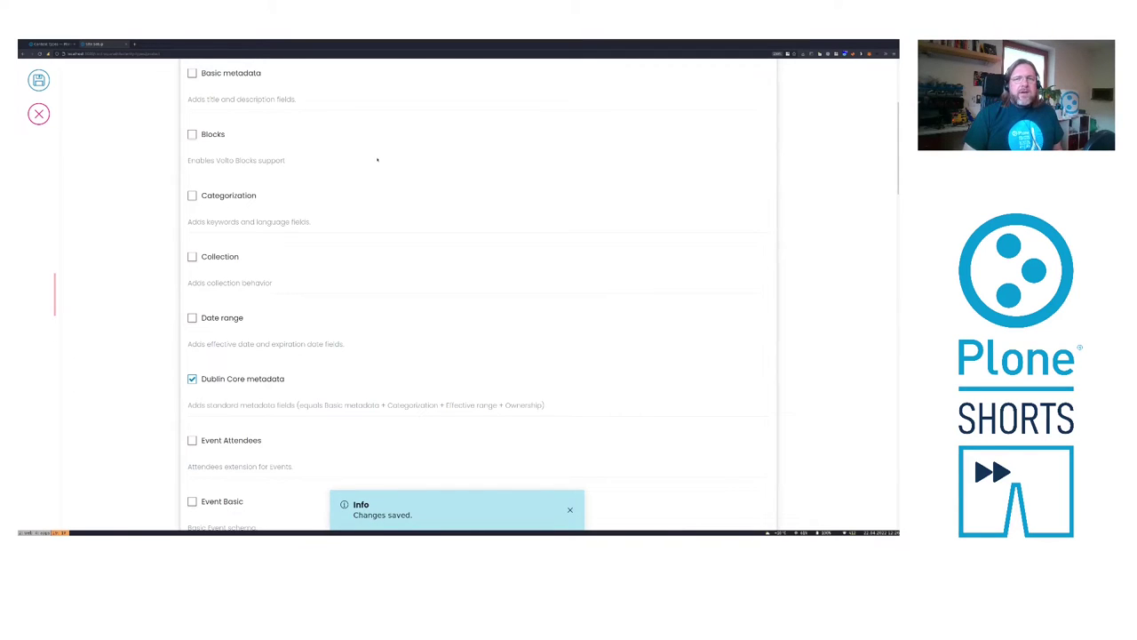
{"action": "scroll", "coordinate": [335, 190], "scroll_direction": "up", "scroll_amount": 2}
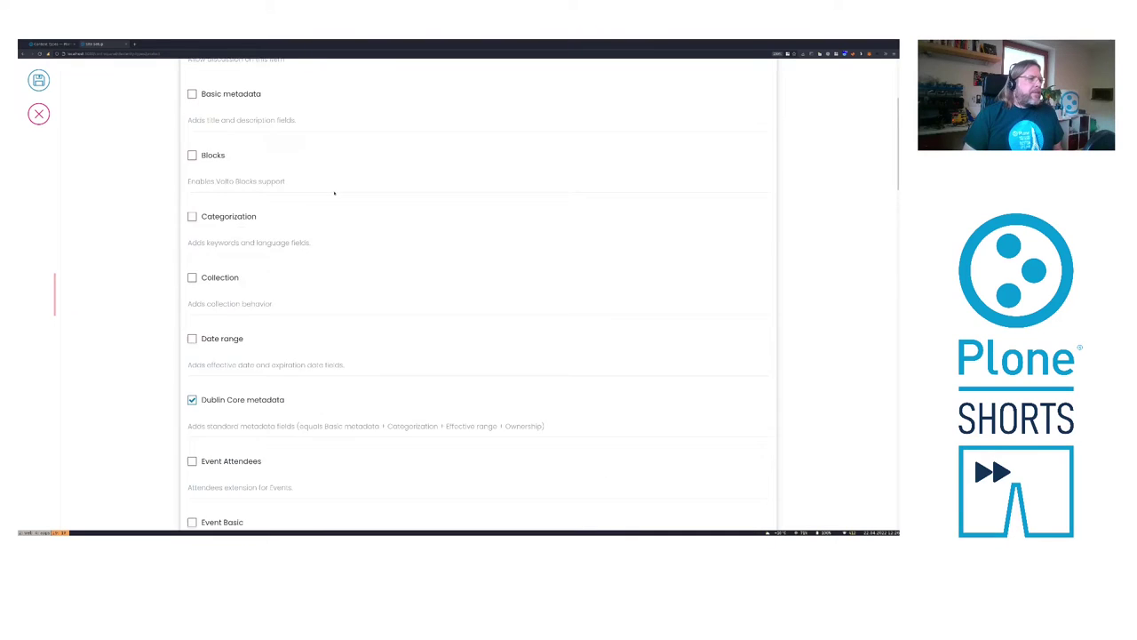
{"action": "scroll", "coordinate": [334, 193], "scroll_direction": "up", "scroll_amount": 3}
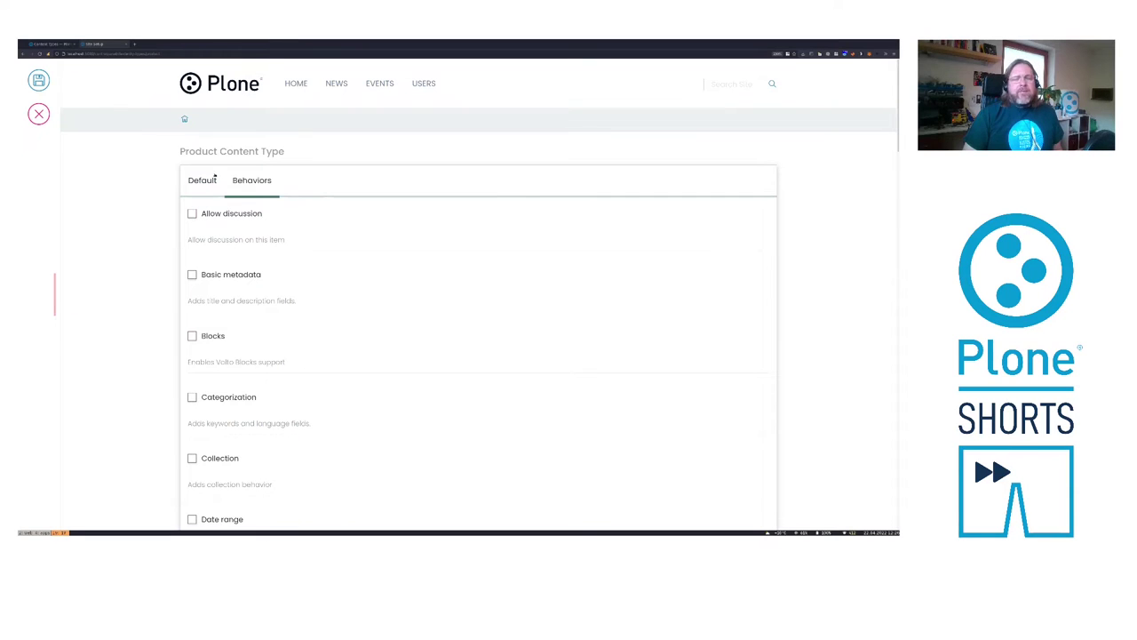
Switch to the Classic UI Content Types page and reload it so Product is listed
{"action": "key", "text": "ctrl+Page_Up"}
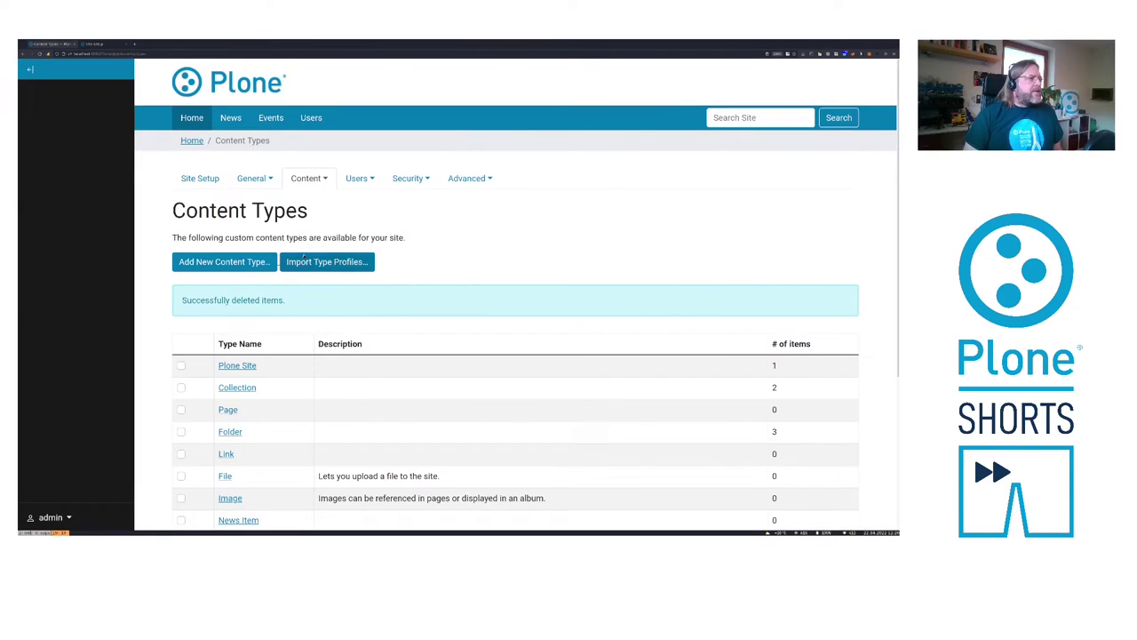
{"action": "scroll", "coordinate": [330, 332], "scroll_direction": "down", "scroll_amount": 3}
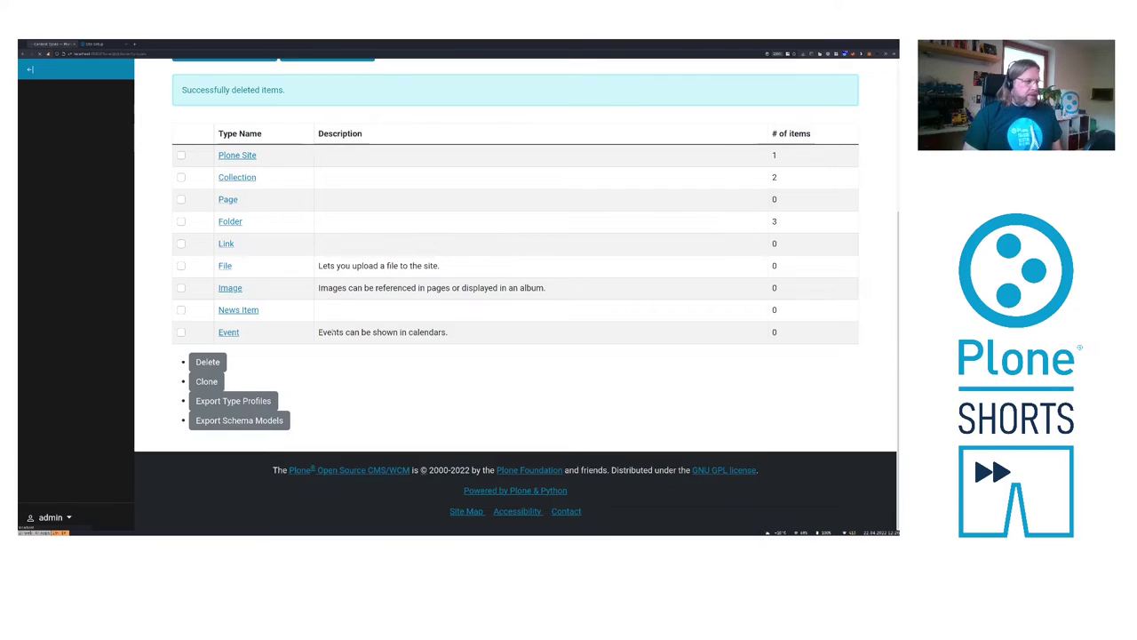
{"action": "key", "text": "F5"}
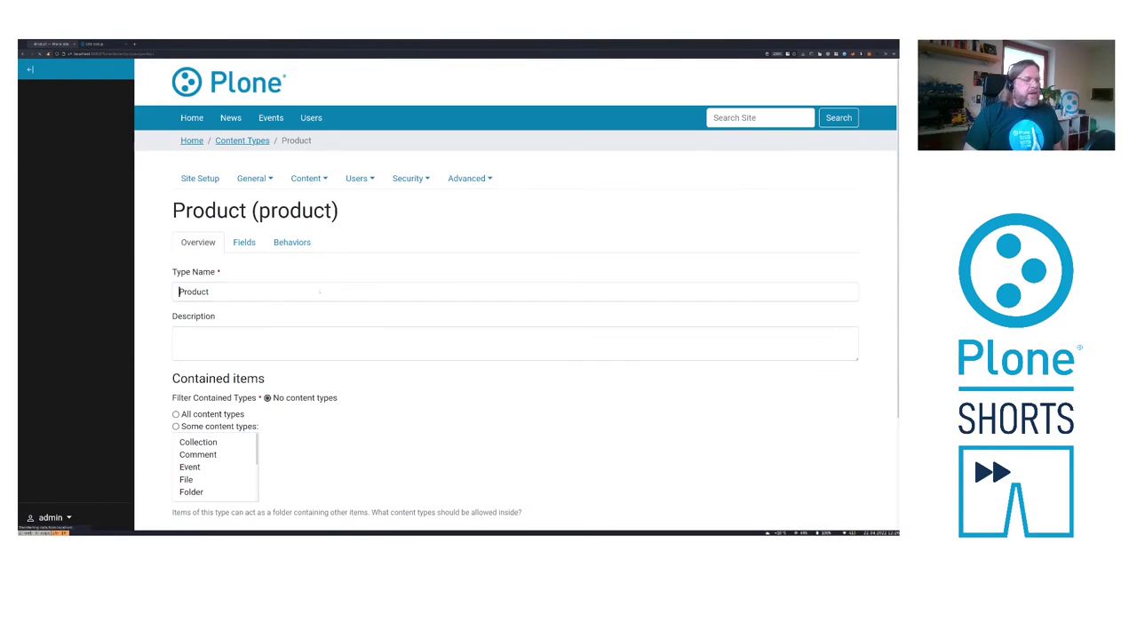
Bring up the add-new-field form on the Product type's Fields tab
{"action": "left_click", "coordinate": [245, 242]}
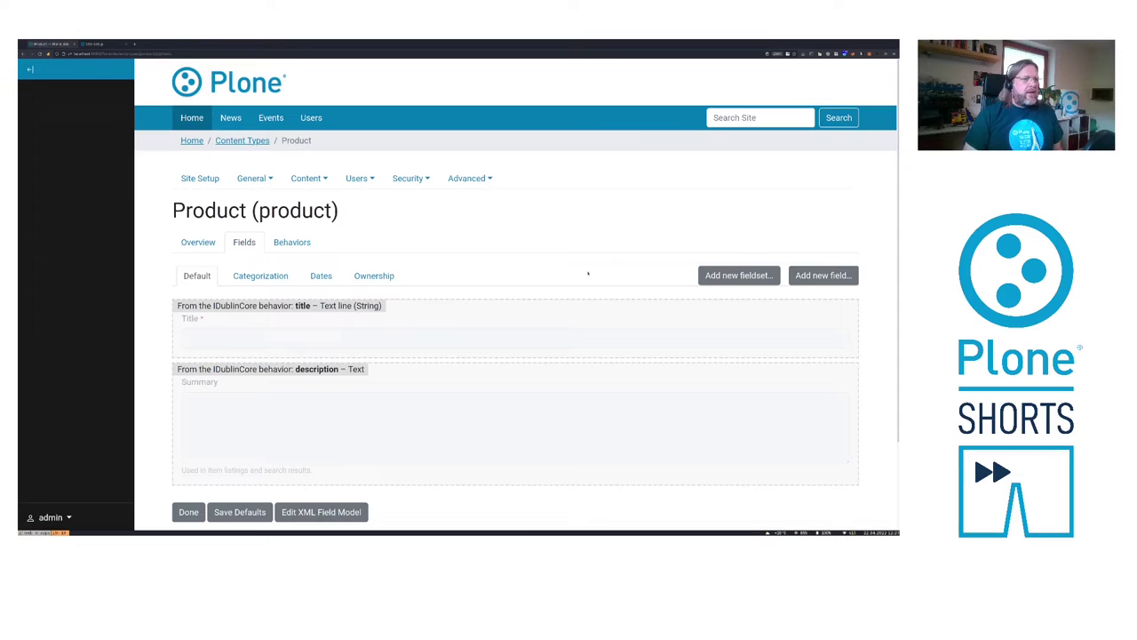
{"action": "left_click", "coordinate": [813, 276]}
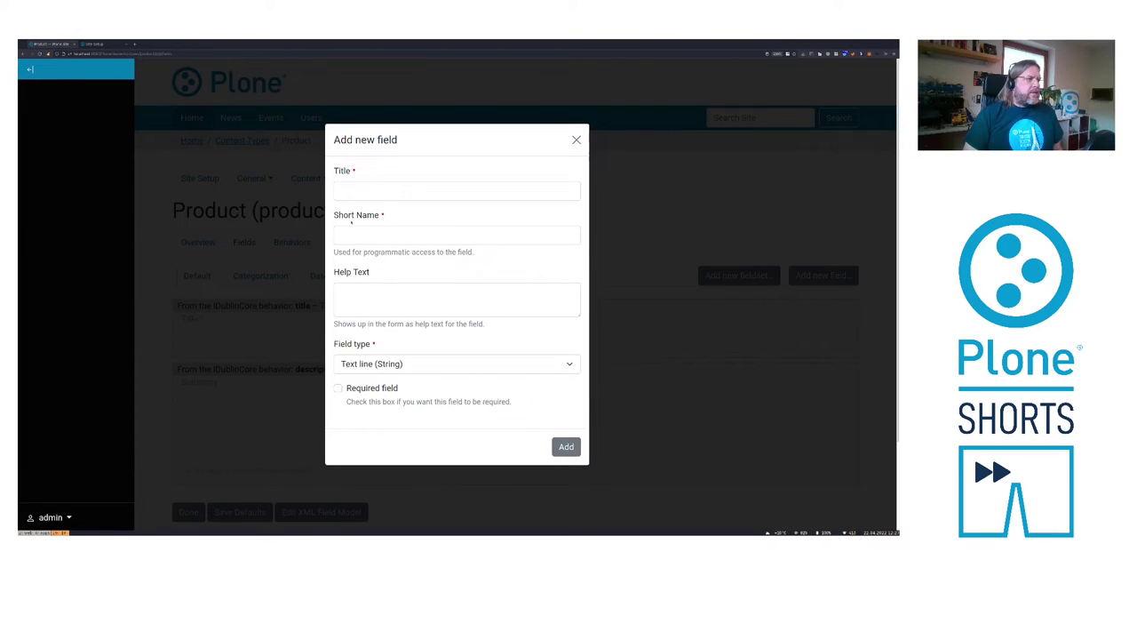
Add a Text line field titled 'product number' with short name product_number
{"action": "left_click", "coordinate": [363, 186]}
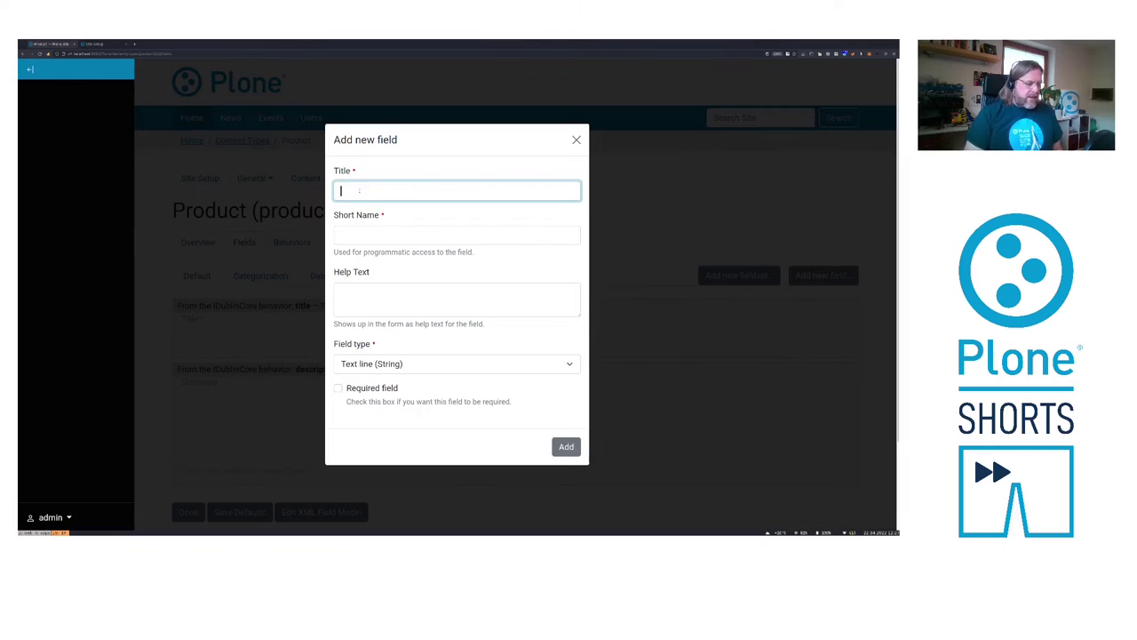
{"action": "type", "text": "produc"}
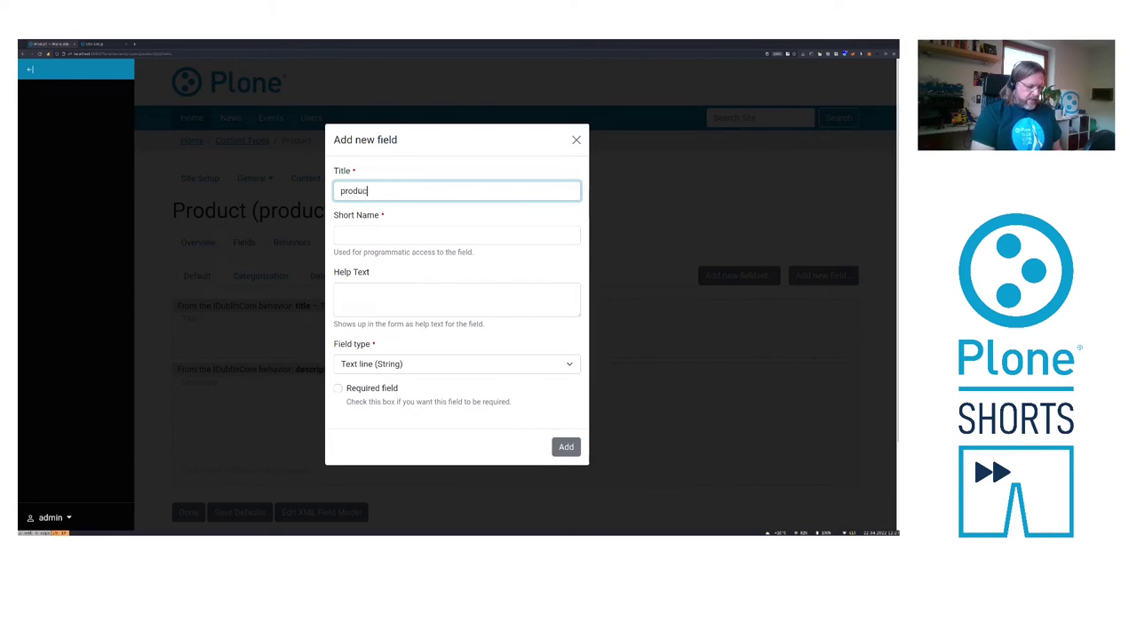
{"action": "type", "text": "t number"}
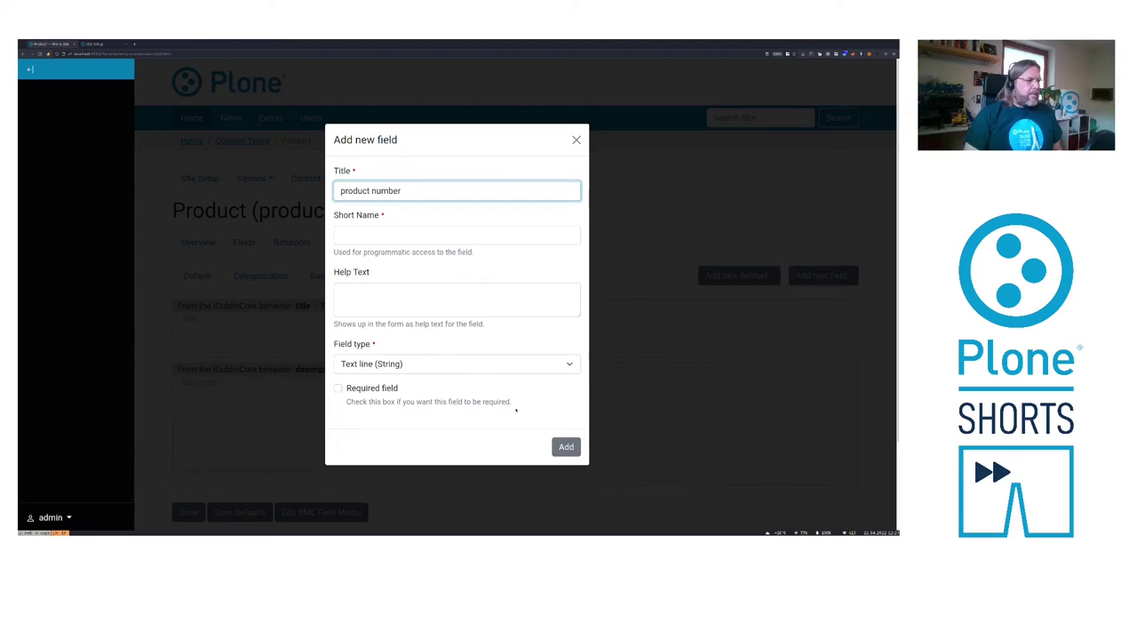
{"action": "left_click", "coordinate": [416, 227]}
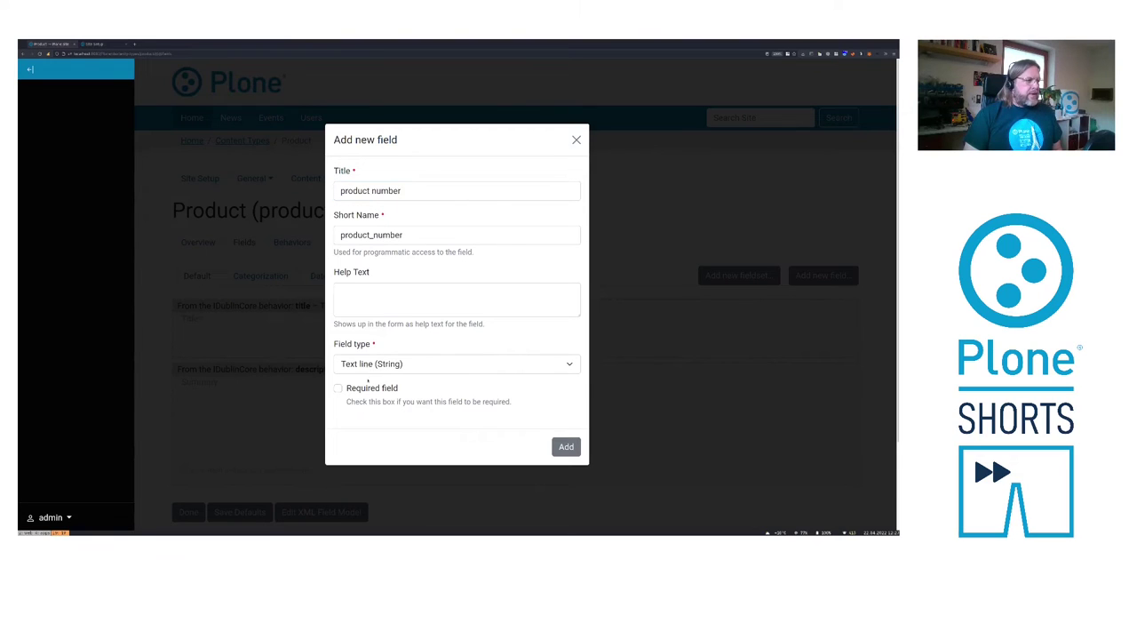
{"action": "left_click", "coordinate": [567, 448]}
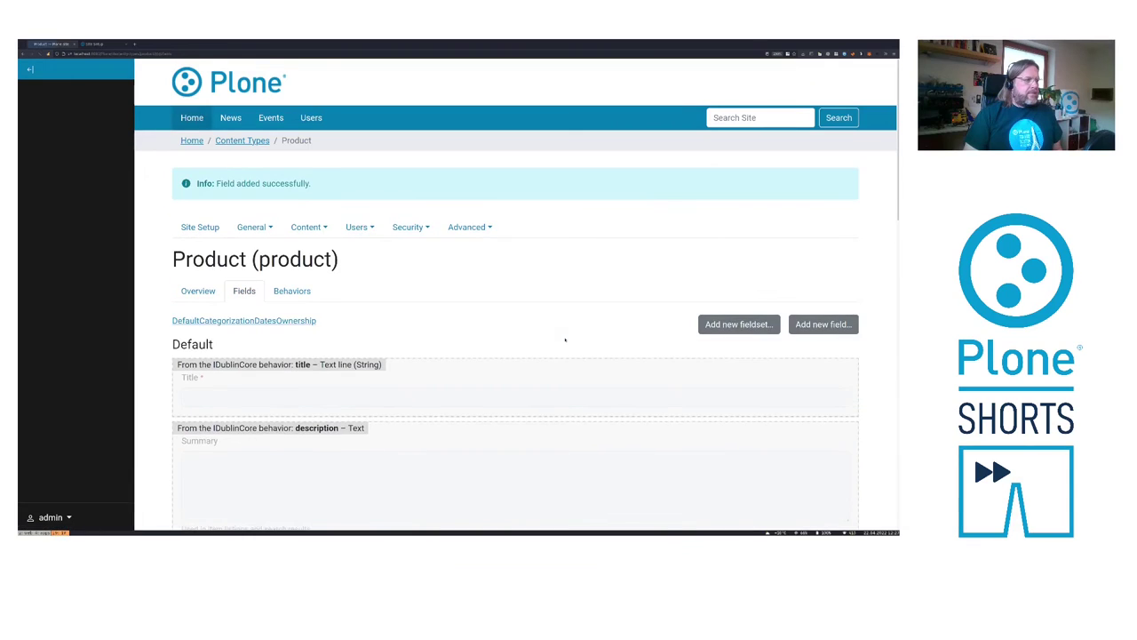
Enable Searchable in the product_number field's settings and save
{"action": "scroll", "coordinate": [563, 342], "scroll_direction": "down", "scroll_amount": 5}
{"action": "left_click", "coordinate": [809, 334]}
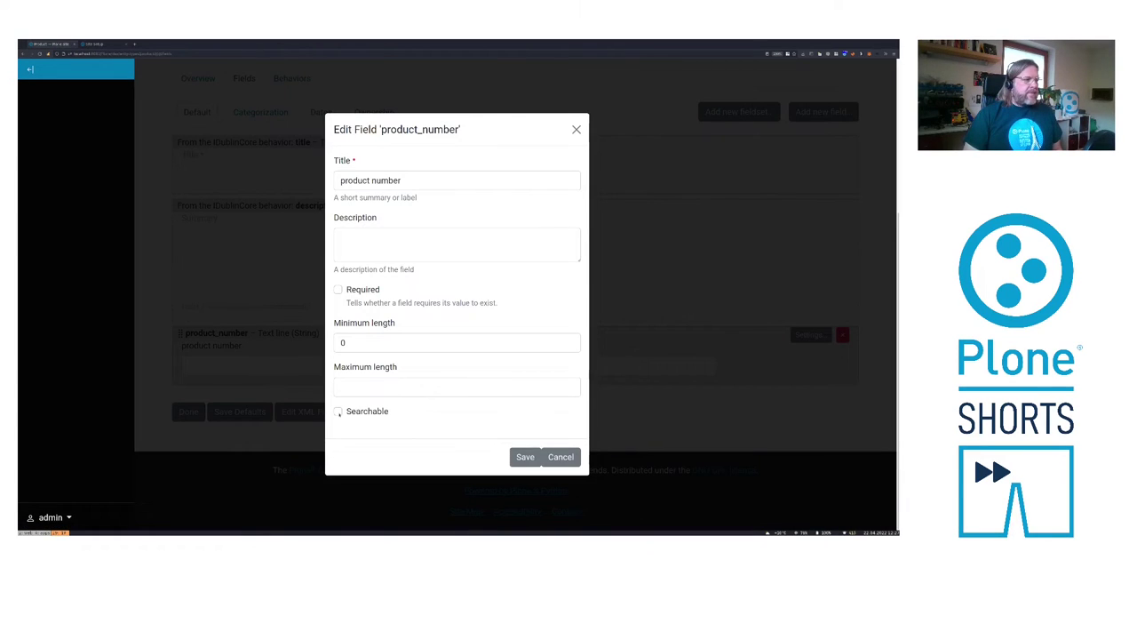
{"action": "left_click", "coordinate": [339, 413]}
{"action": "left_click", "coordinate": [525, 456]}
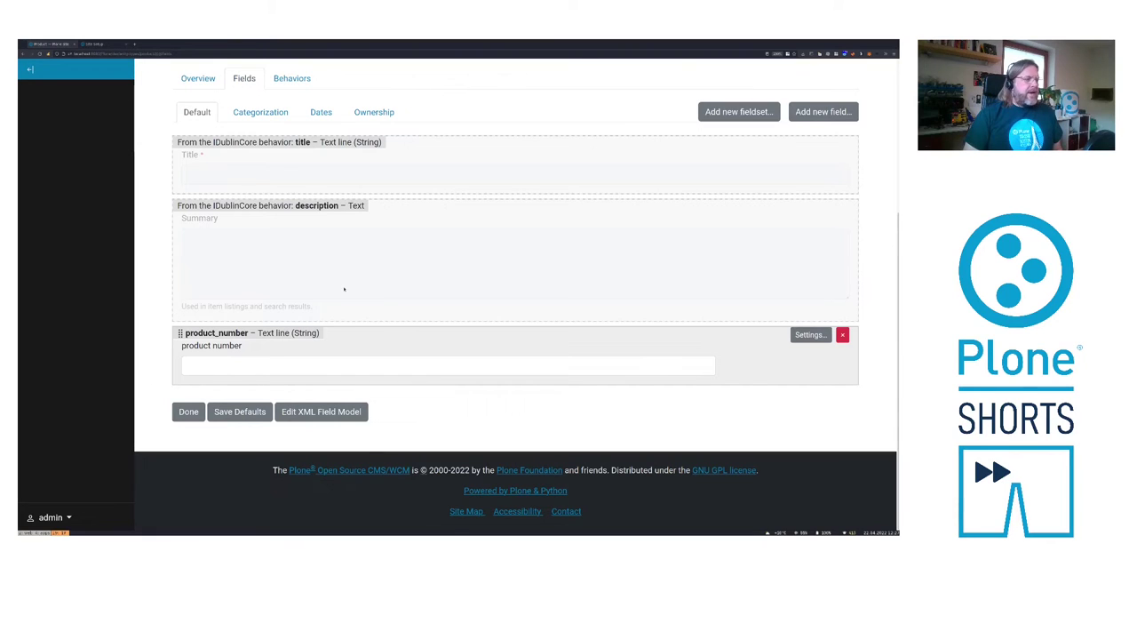
{"action": "scroll", "coordinate": [344, 289], "scroll_direction": "up", "scroll_amount": 2}
{"action": "scroll", "coordinate": [343, 288], "scroll_direction": "up", "scroll_amount": 2}
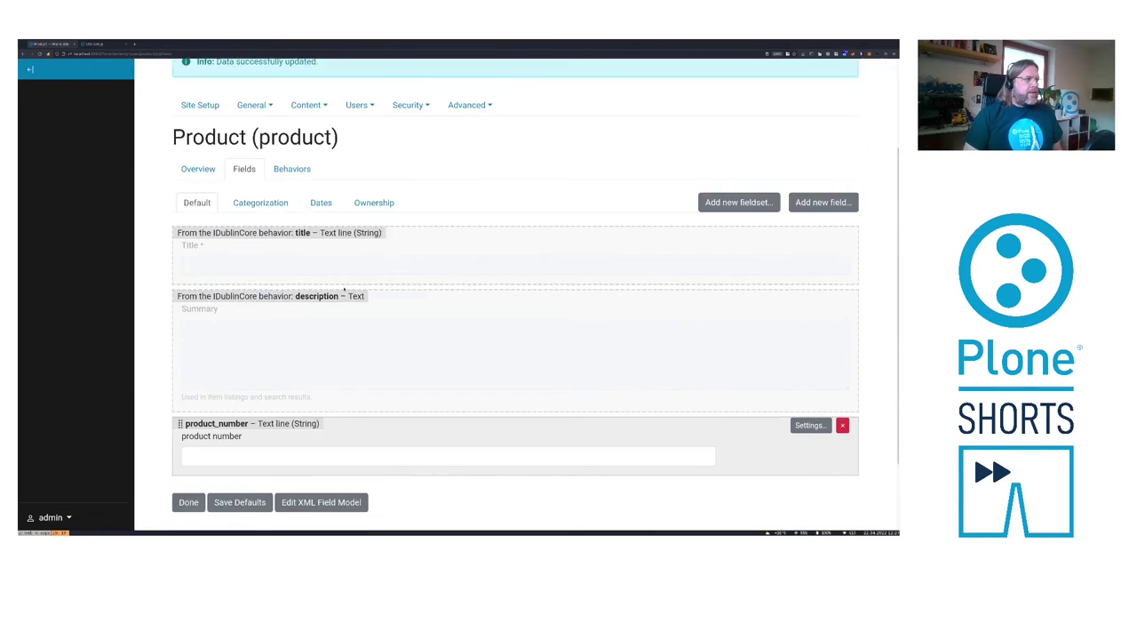
{"action": "scroll", "coordinate": [344, 288], "scroll_direction": "down", "scroll_amount": 4}
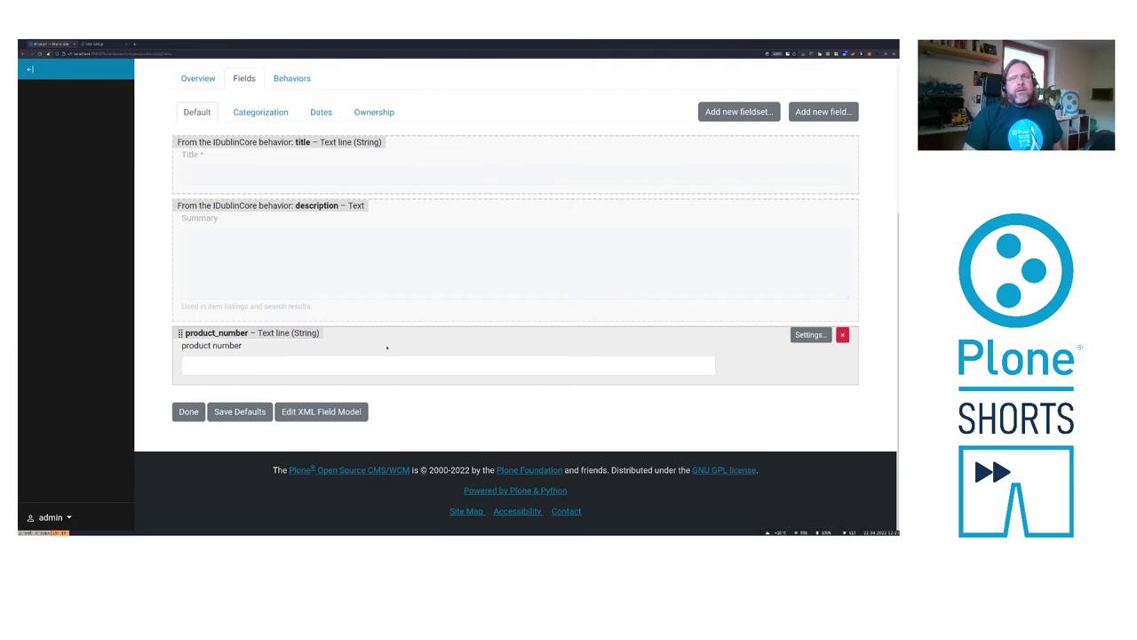
Finish the field editor and start adding a Product from the home page
{"action": "left_click", "coordinate": [189, 411]}
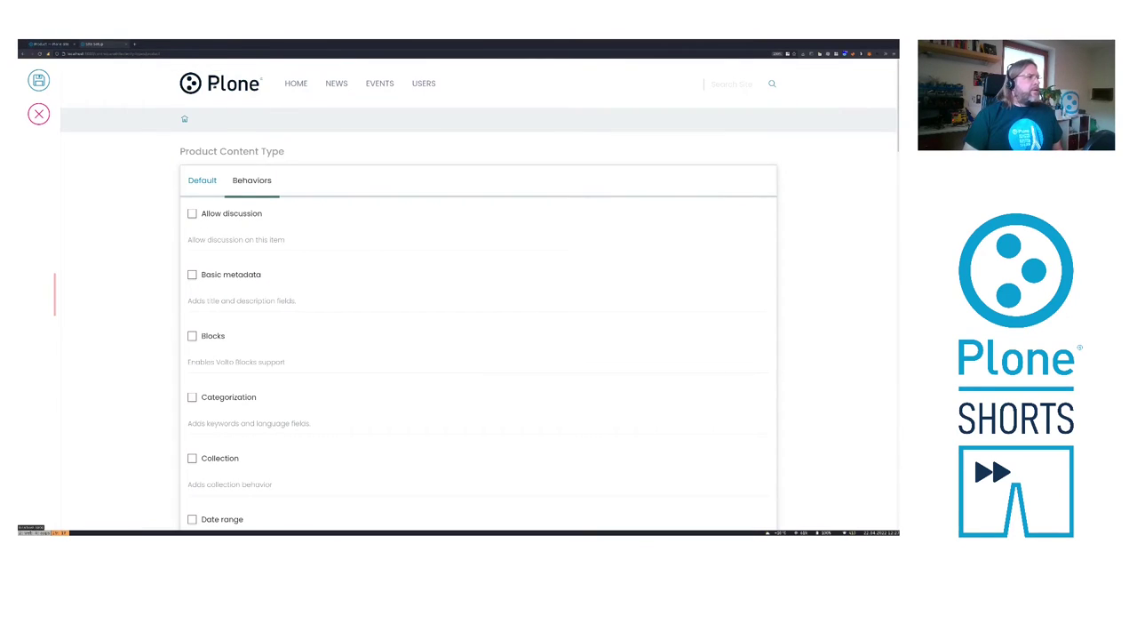
{"action": "left_click", "coordinate": [178, 84]}
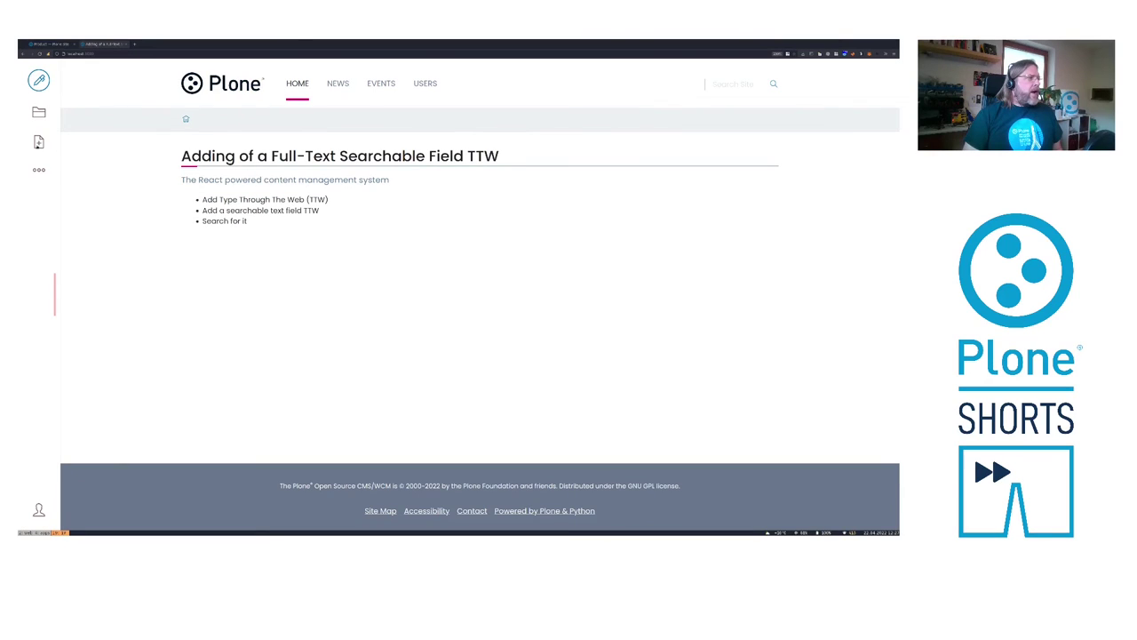
{"action": "left_click", "coordinate": [39, 142]}
{"action": "left_click", "coordinate": [81, 278]}
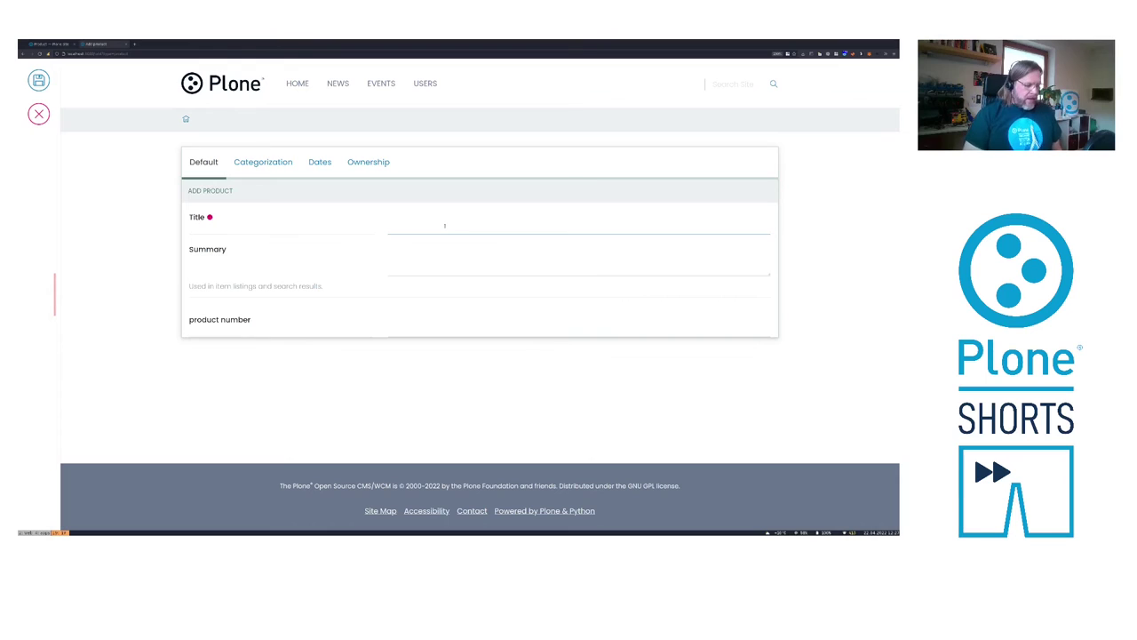
Save a Product titled 'T-Shirt' with product number 12345
{"action": "left_click", "coordinate": [444, 225]}
{"action": "type", "text": "T"}
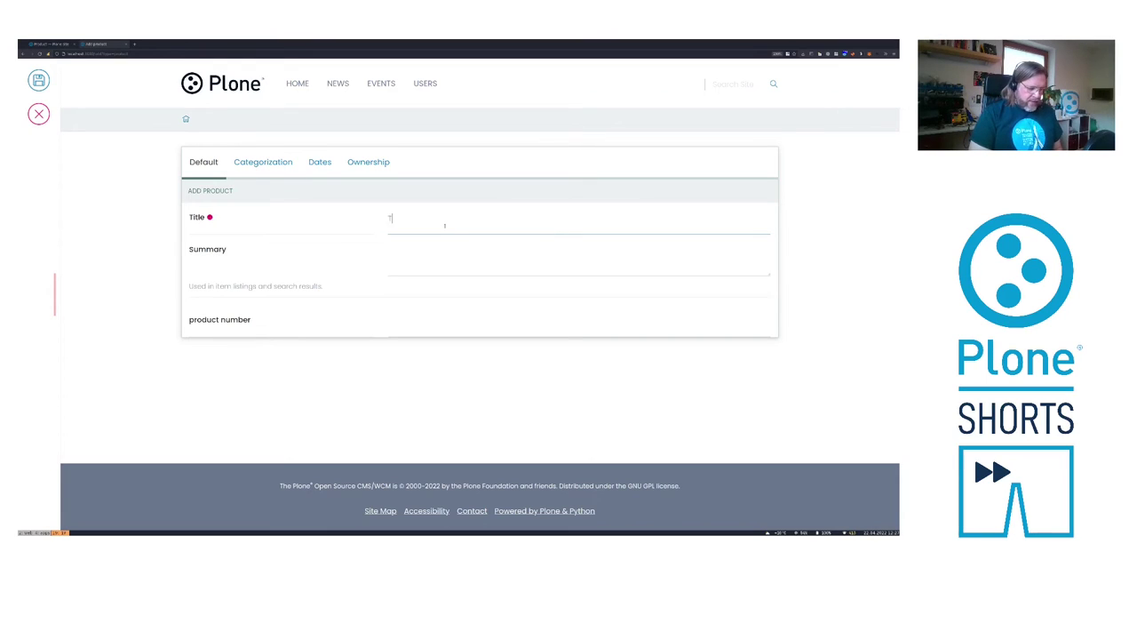
{"action": "type", "text": "-Shirt"}
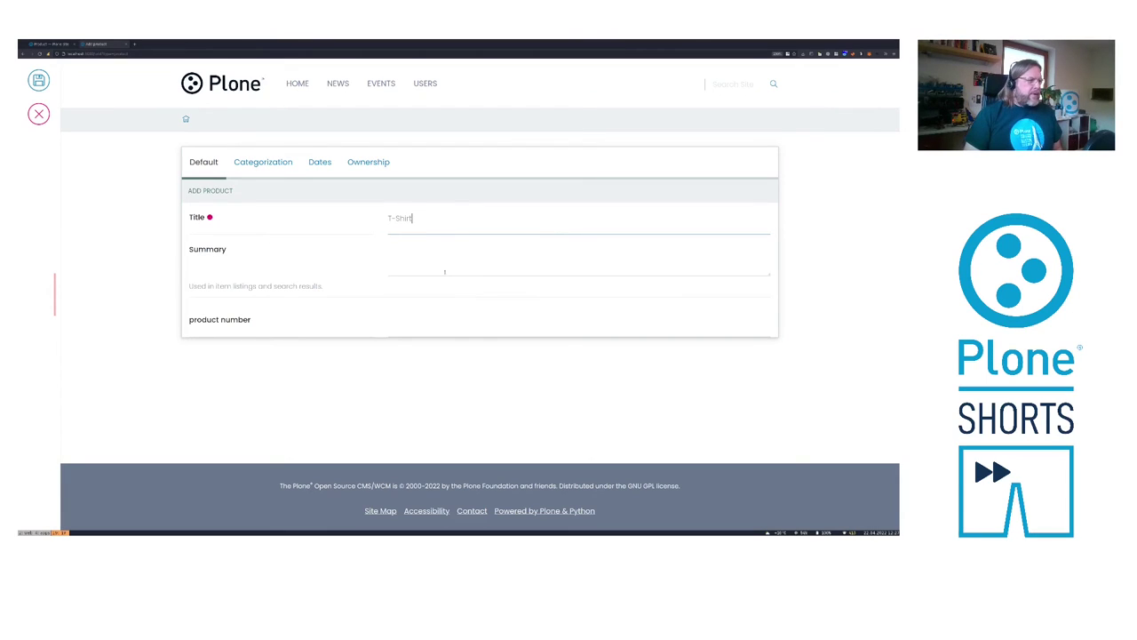
{"action": "left_click", "coordinate": [400, 320]}
{"action": "type", "text": "1234"}
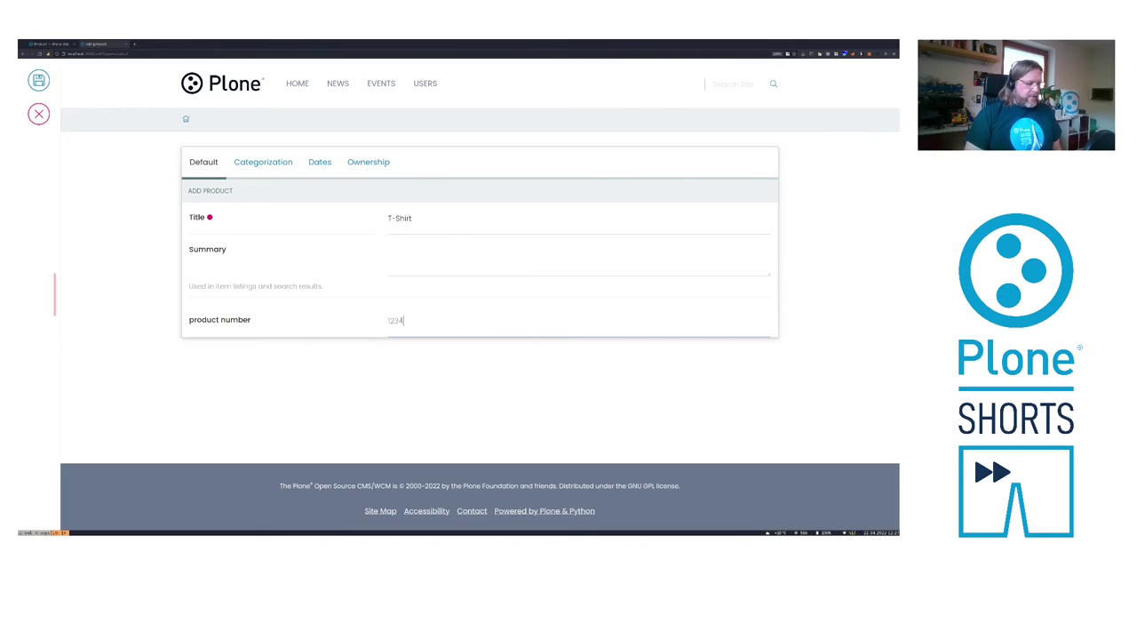
{"action": "type", "text": "5"}
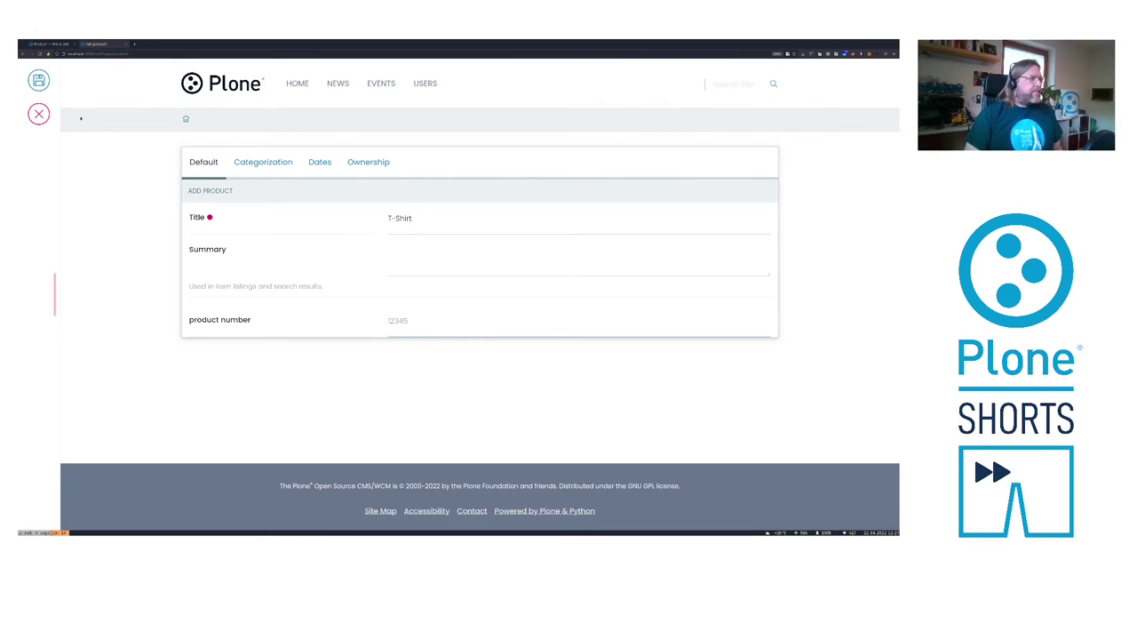
{"action": "left_click", "coordinate": [38, 79]}
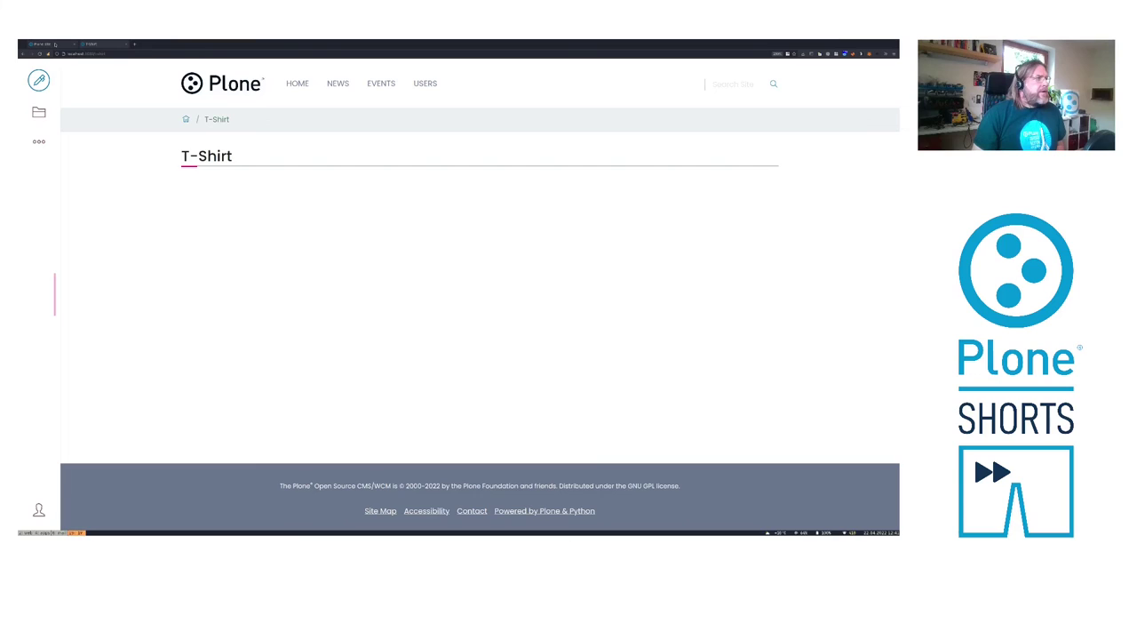
{"action": "left_click", "coordinate": [54, 44]}
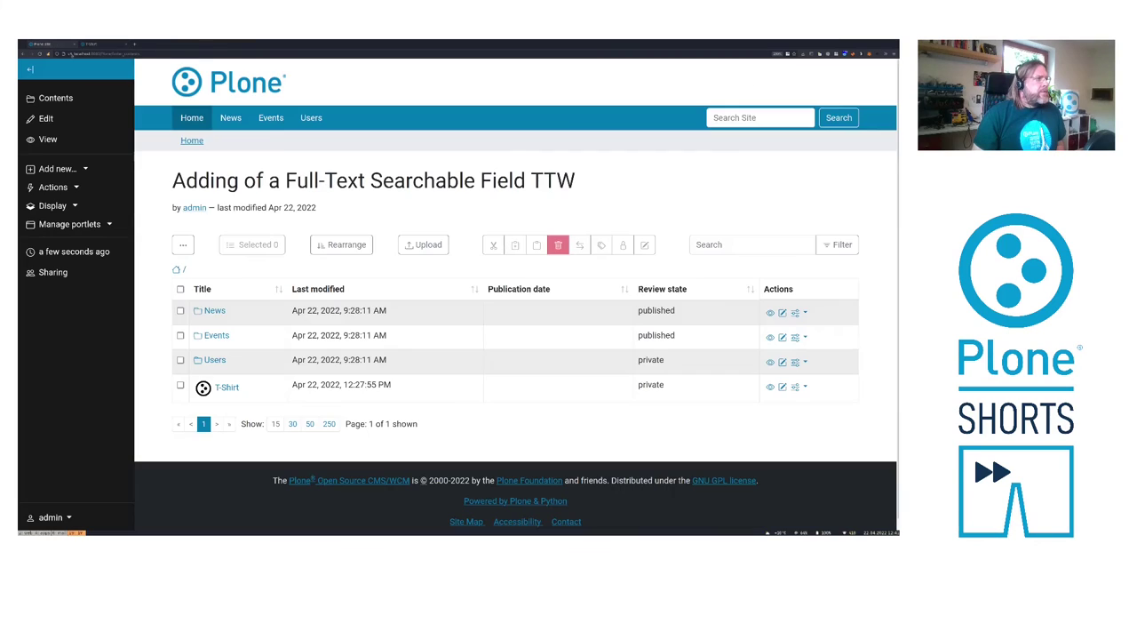
{"action": "left_click", "coordinate": [227, 387]}
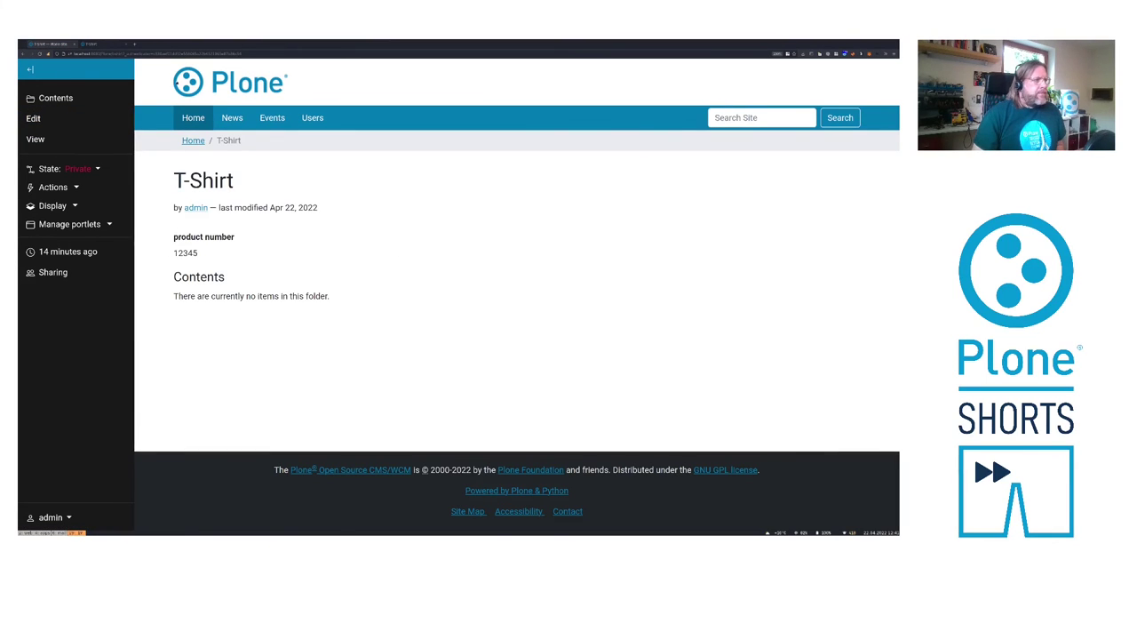
{"action": "left_click", "coordinate": [99, 43]}
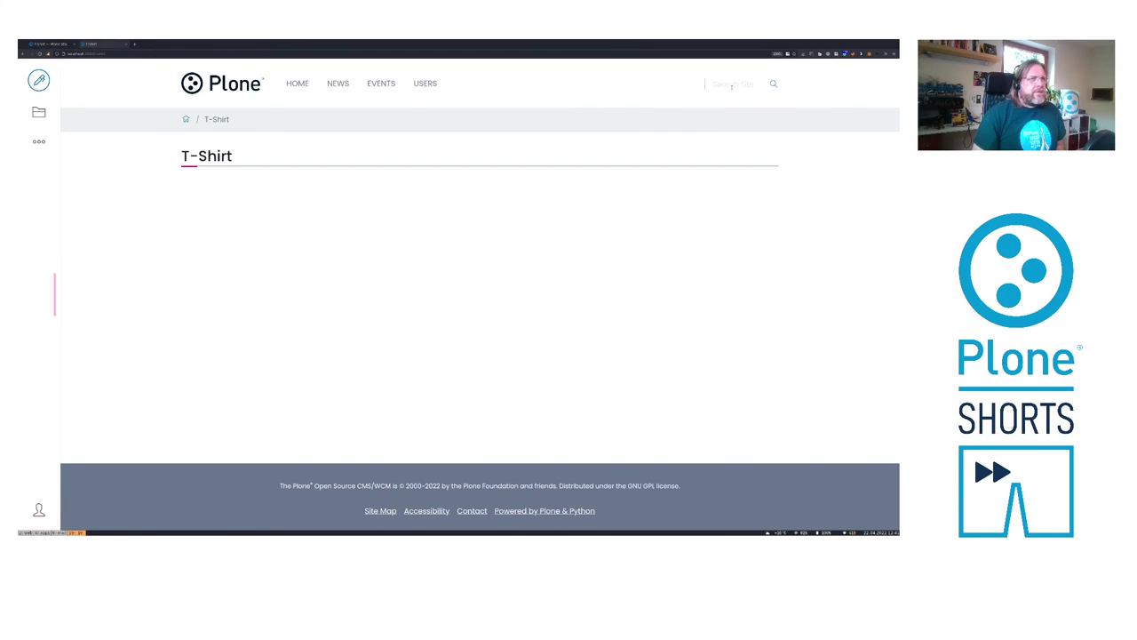
Search the site for 1234 and open the T-Shirt result
{"action": "type", "text": "12"}
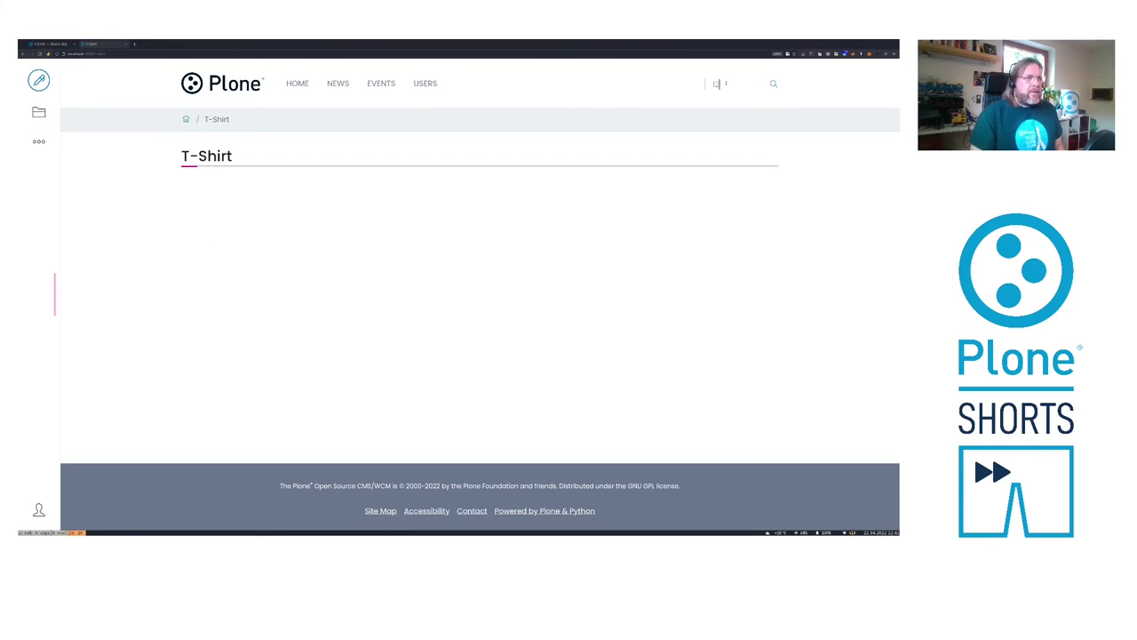
{"action": "type", "text": "34"}
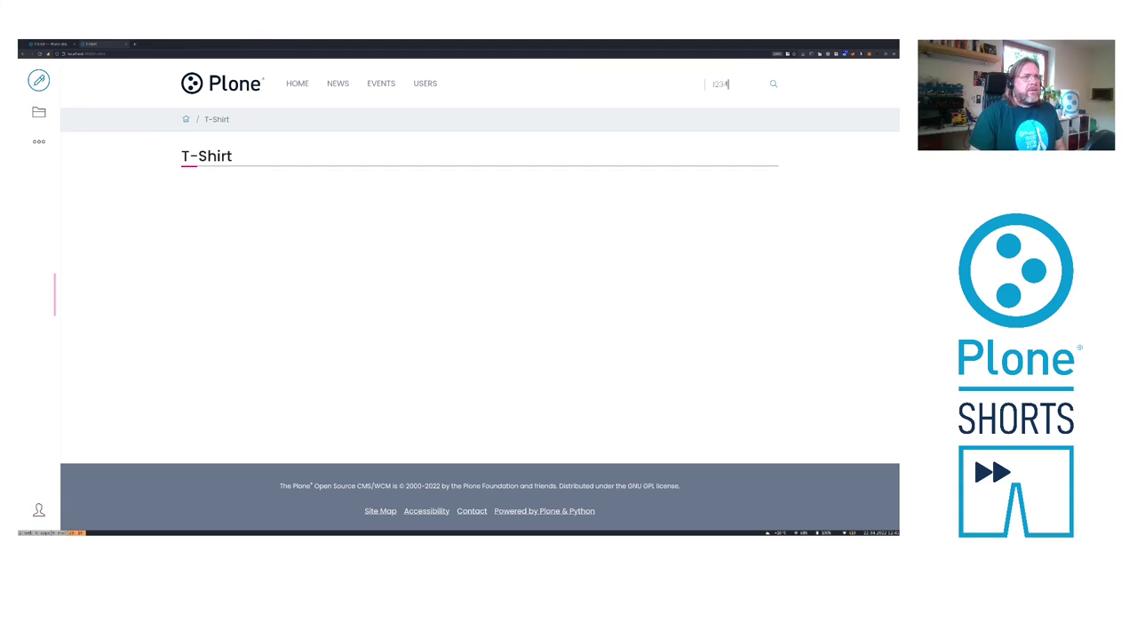
{"action": "key", "text": "Return"}
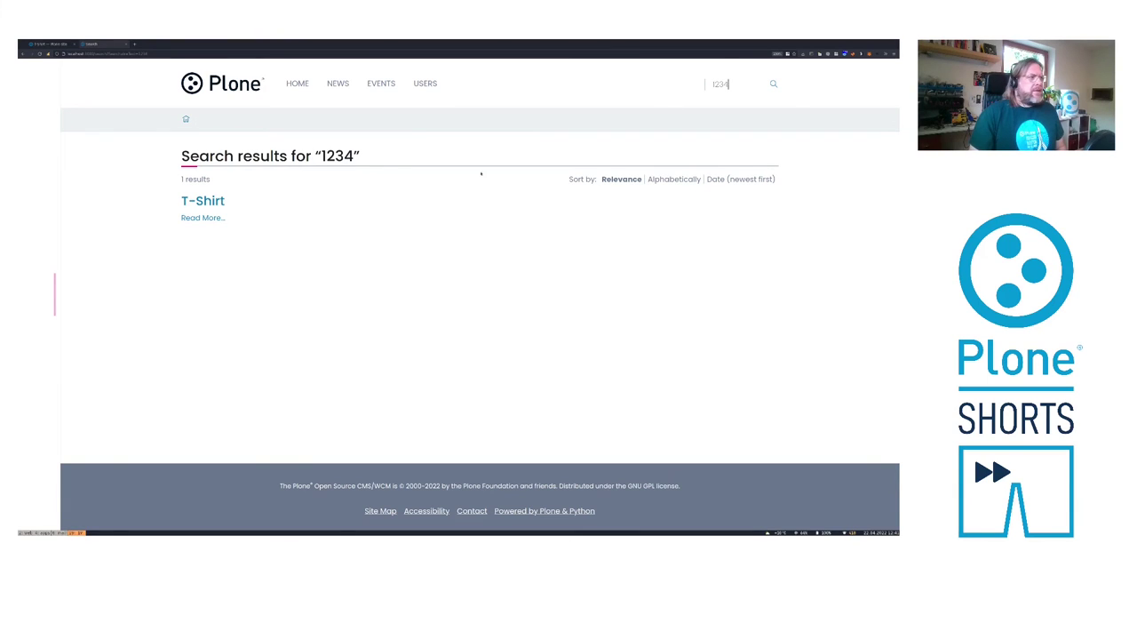
{"action": "left_click", "coordinate": [202, 201]}
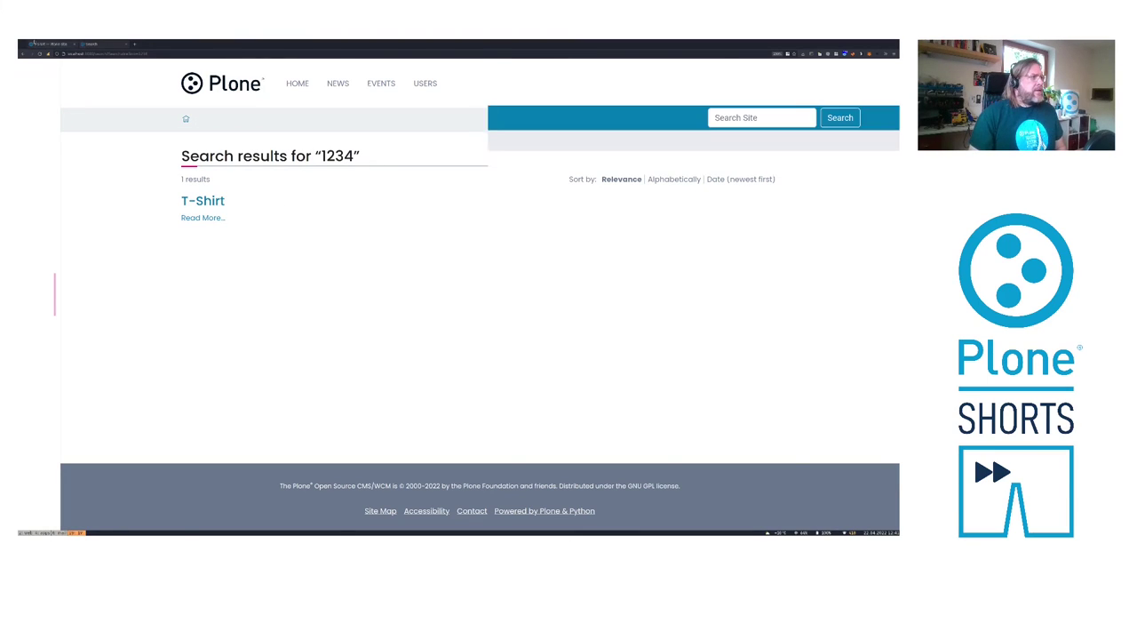
Live-search 1234 in Classic UI and open the T-Shirt result
{"action": "type", "text": "1"}
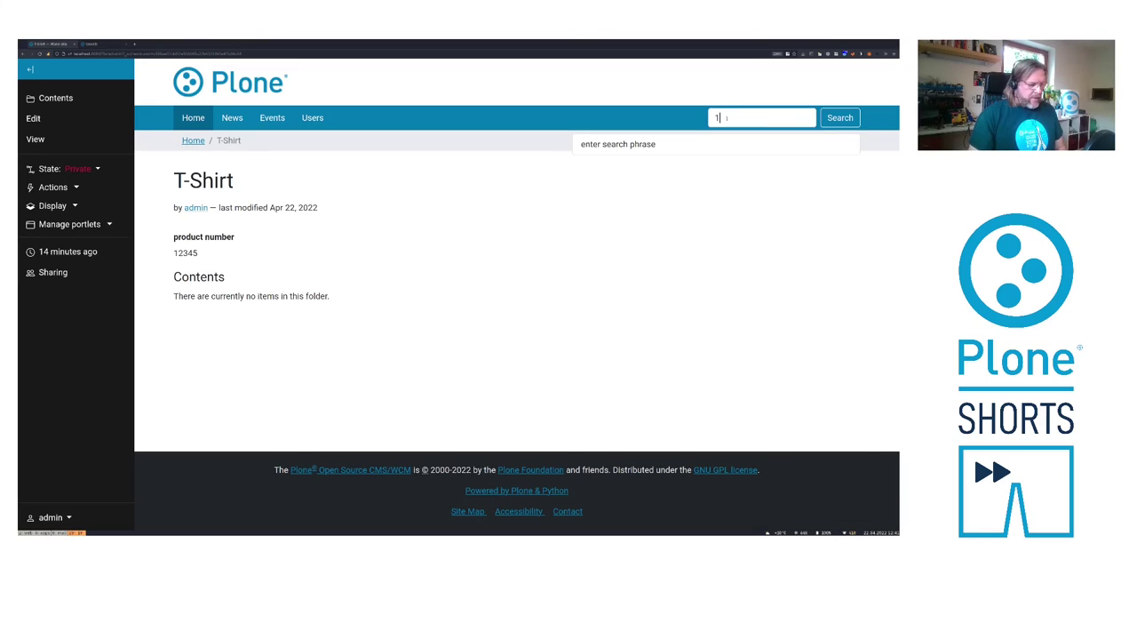
{"action": "type", "text": "234"}
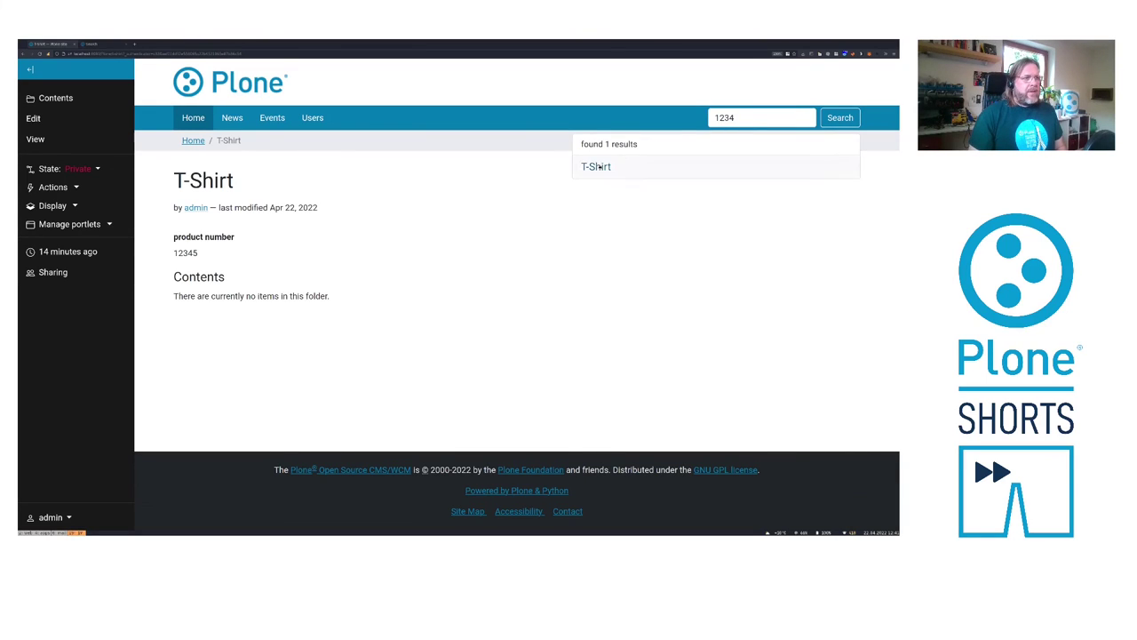
{"action": "left_click", "coordinate": [596, 166]}
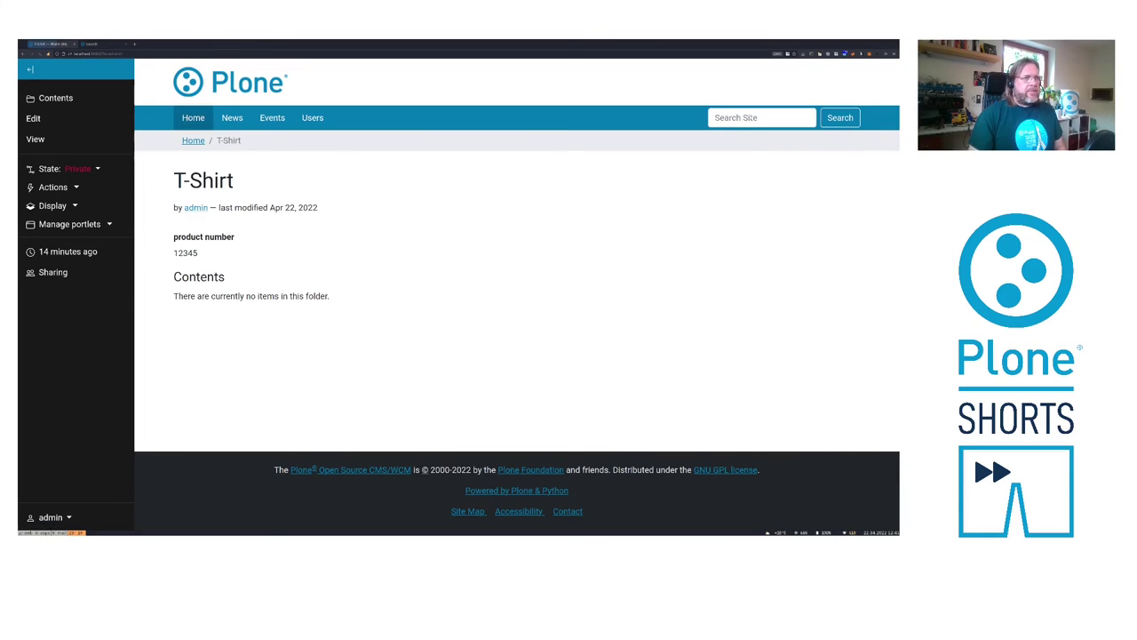